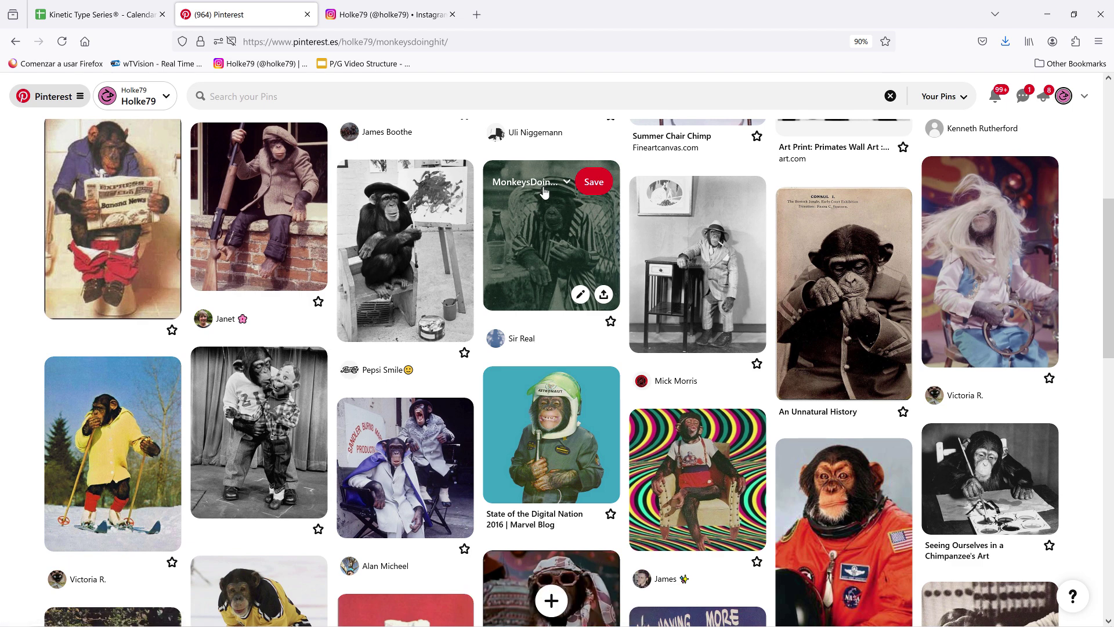
Step: View the Lines lettering reference post on Instagram, then switch to the Thick Lined After Effects project
left_click(375, 21)
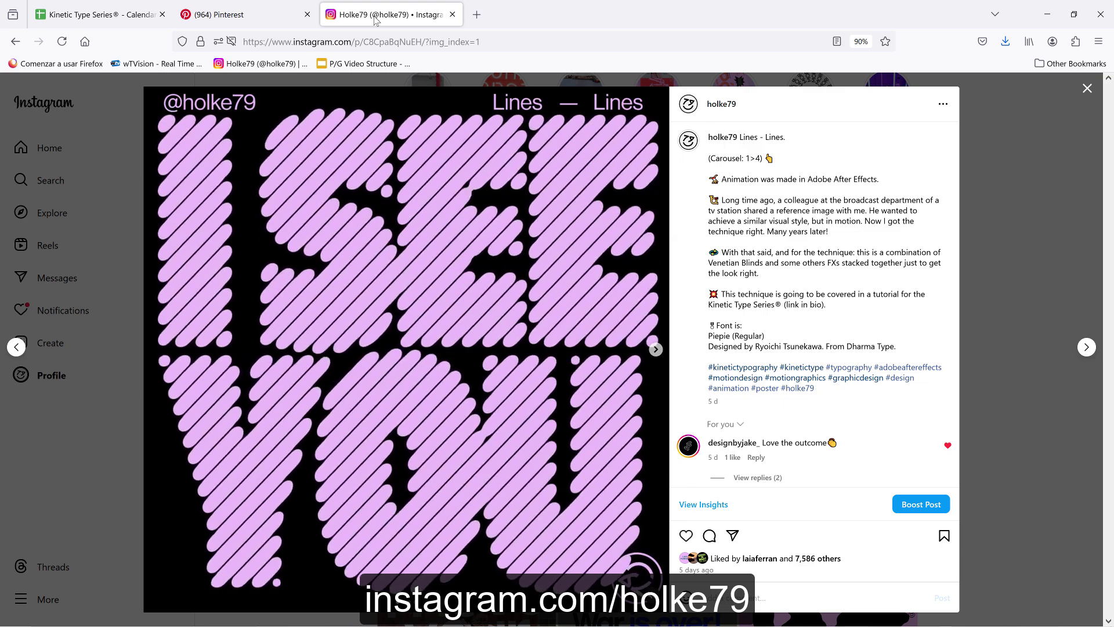
left_click(709, 615)
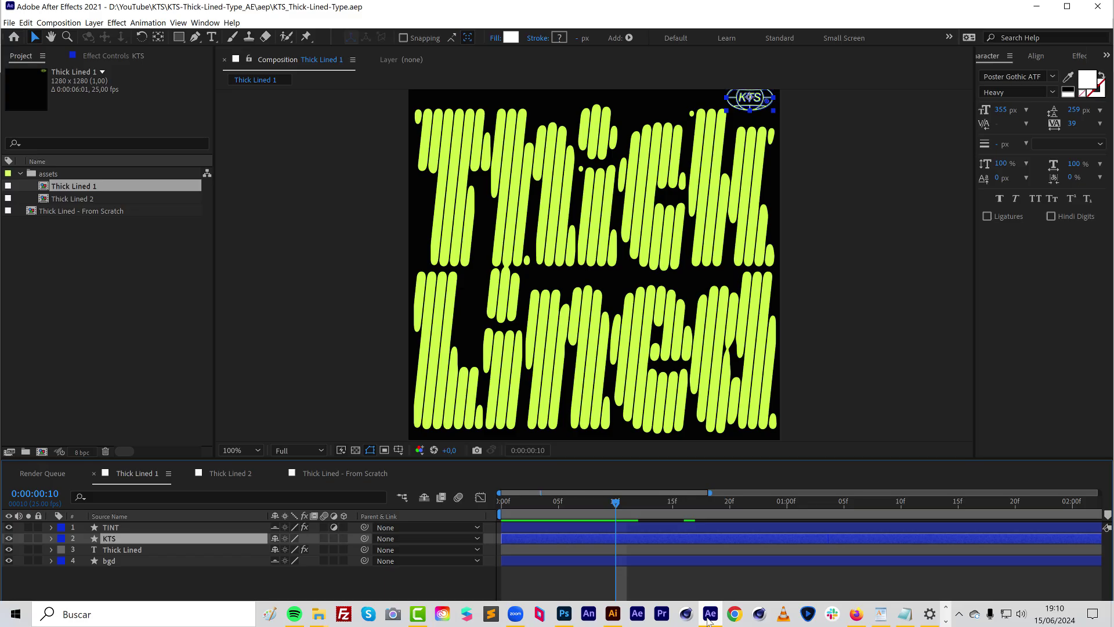
Step: Preview the Thick Lined animation with the viewer magnification set to Fit
key("space")
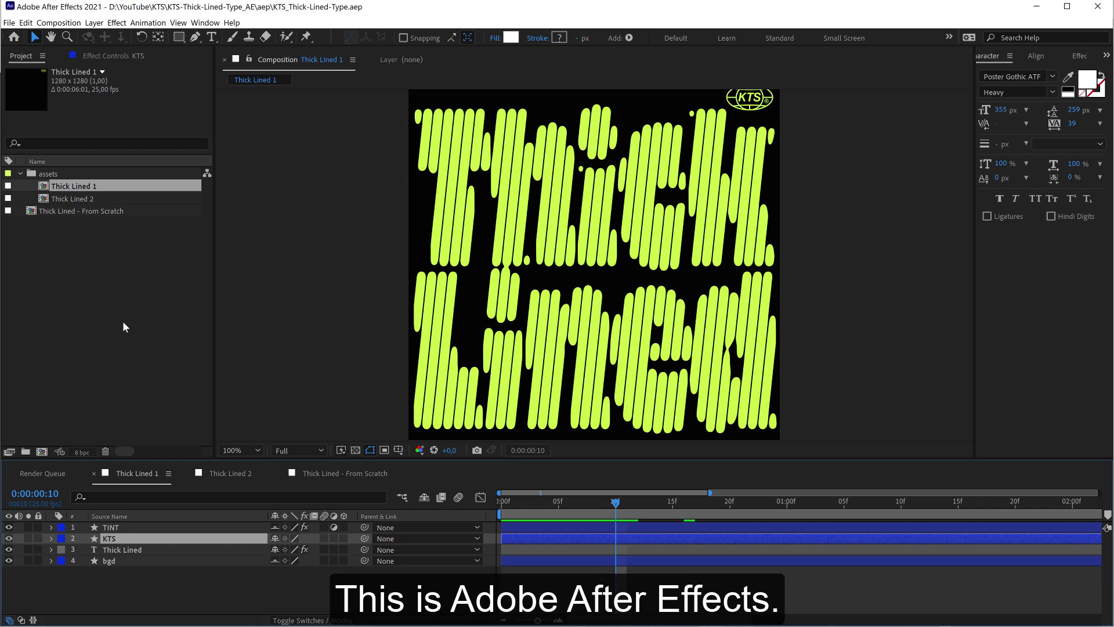
left_click(246, 451)
left_click(246, 216)
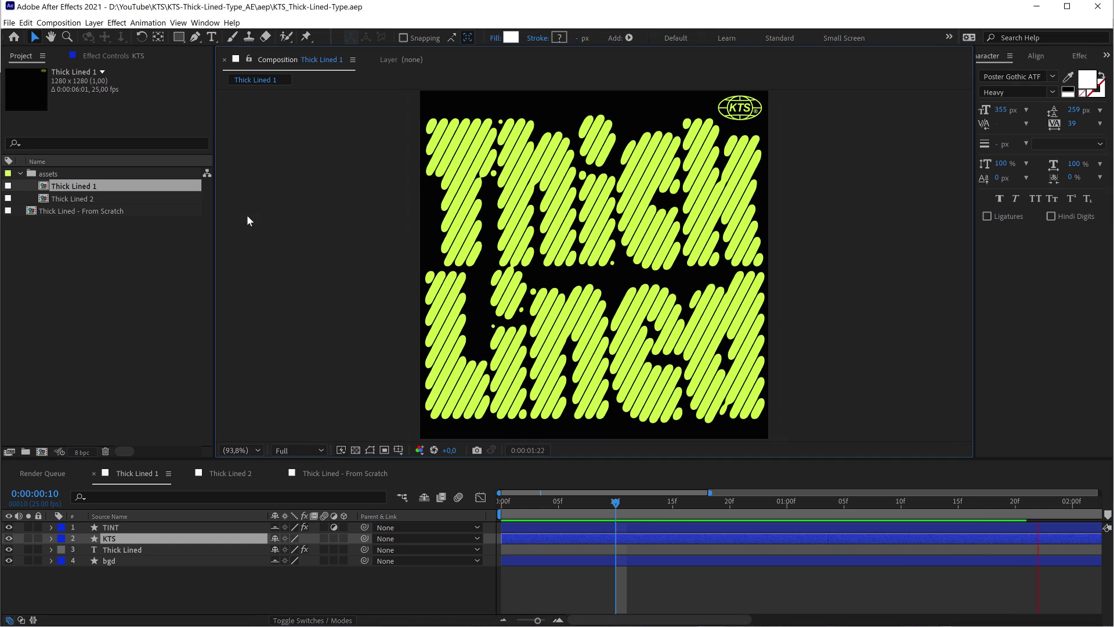
key("space")
Step: Hide the shy TINT and bgd layers and toggle the Thick Lined layer's effects off and on
left_click(426, 498)
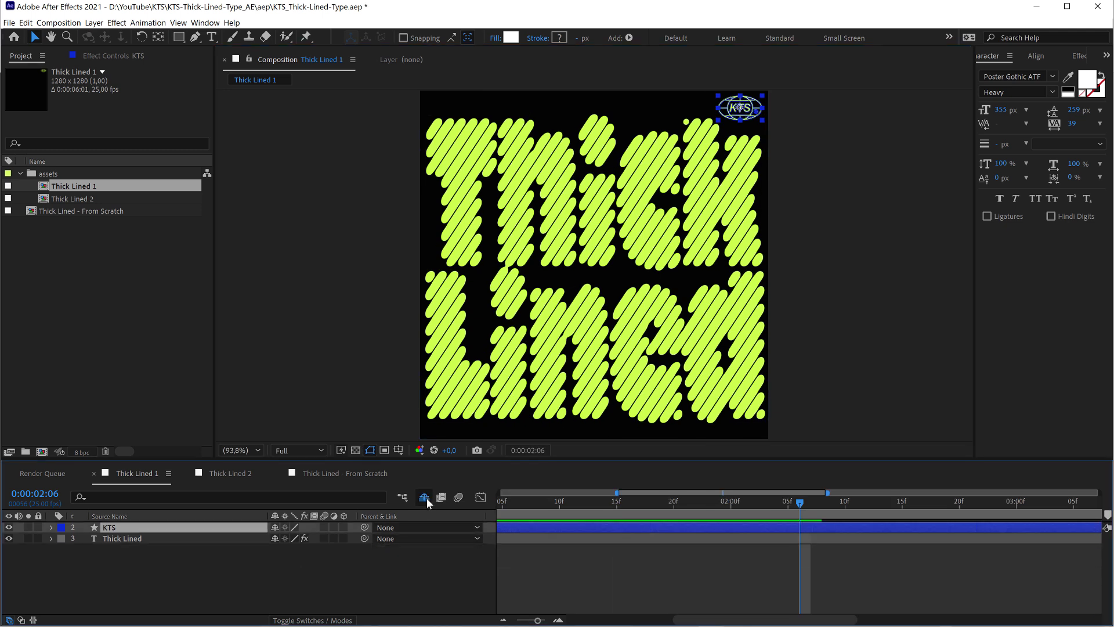
left_click(304, 538)
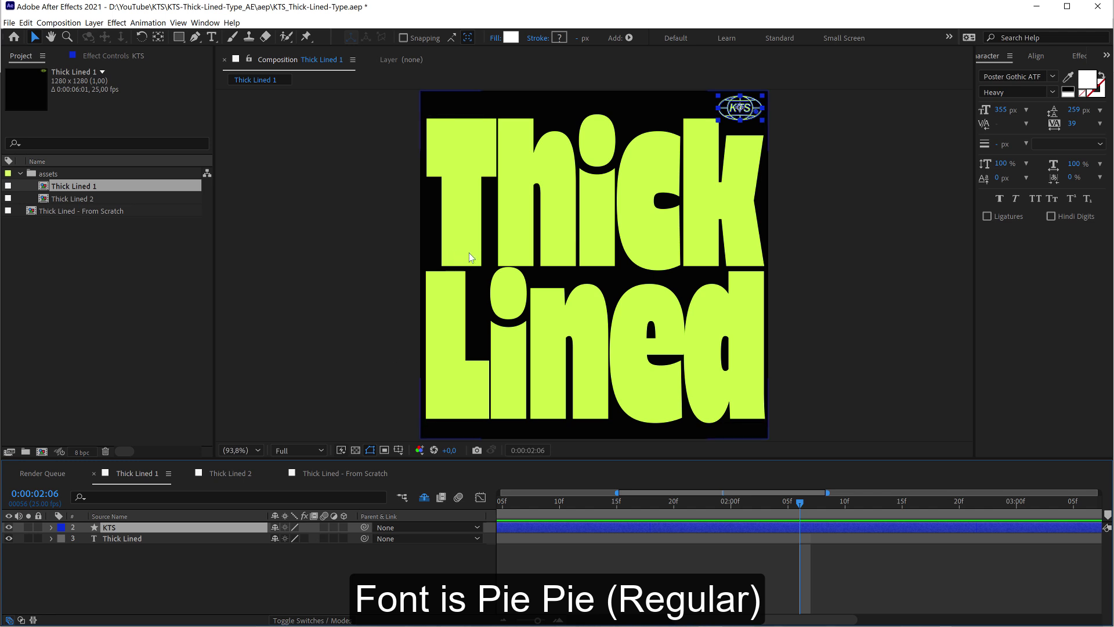
left_click(451, 360)
double_click(75, 195)
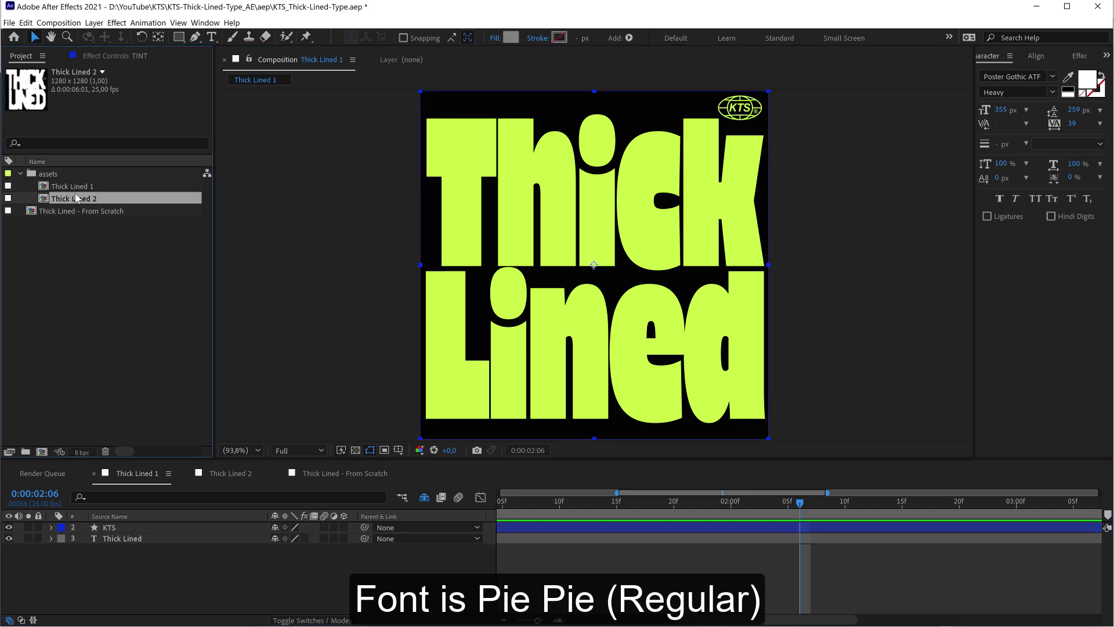
left_click(304, 526)
left_click(305, 527)
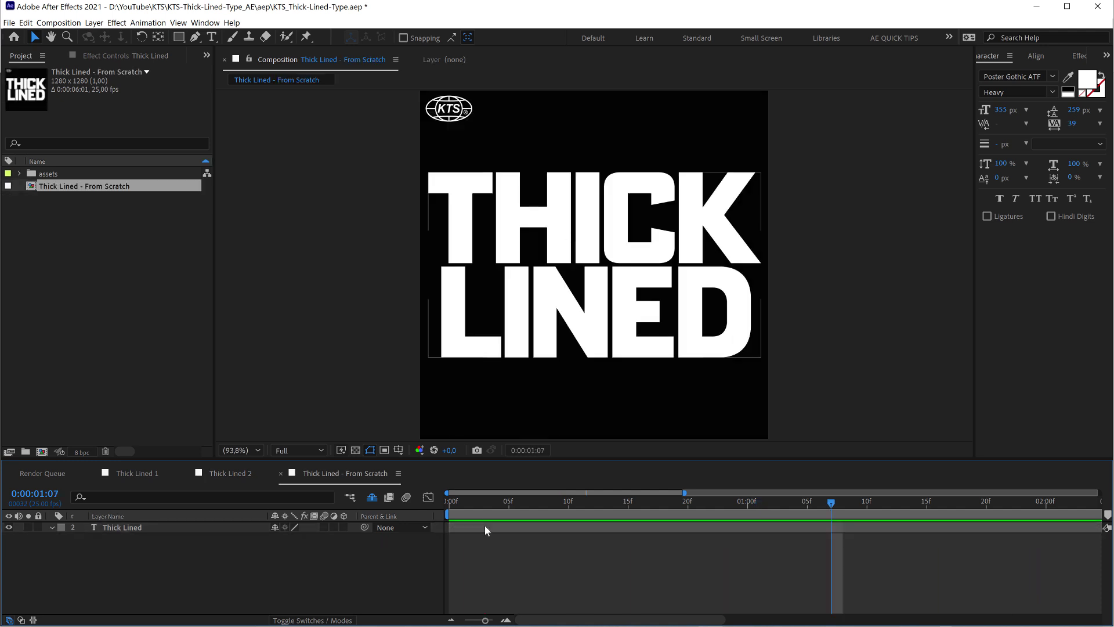
Step: Select the Thick Lined text layer (Poster Gothic ATF Heavy, 355 px) in the From Scratch comp
left_click(485, 526)
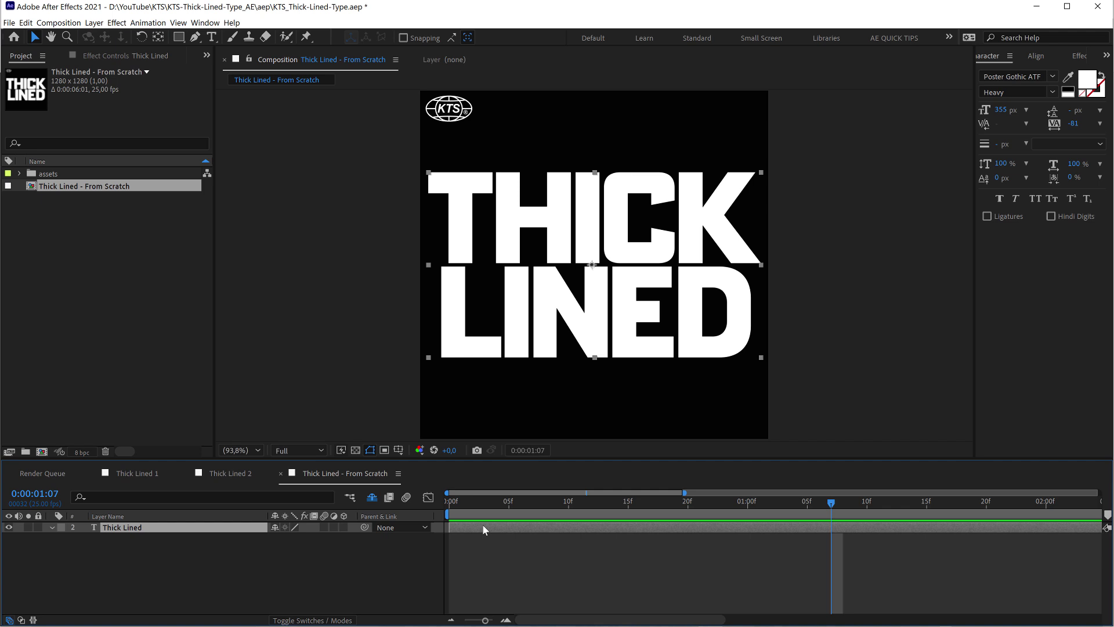
left_click(206, 23)
Step: Apply the Venetian Blinds transition effect to the Thick Lined text layer
left_click(232, 200)
left_click(1049, 72)
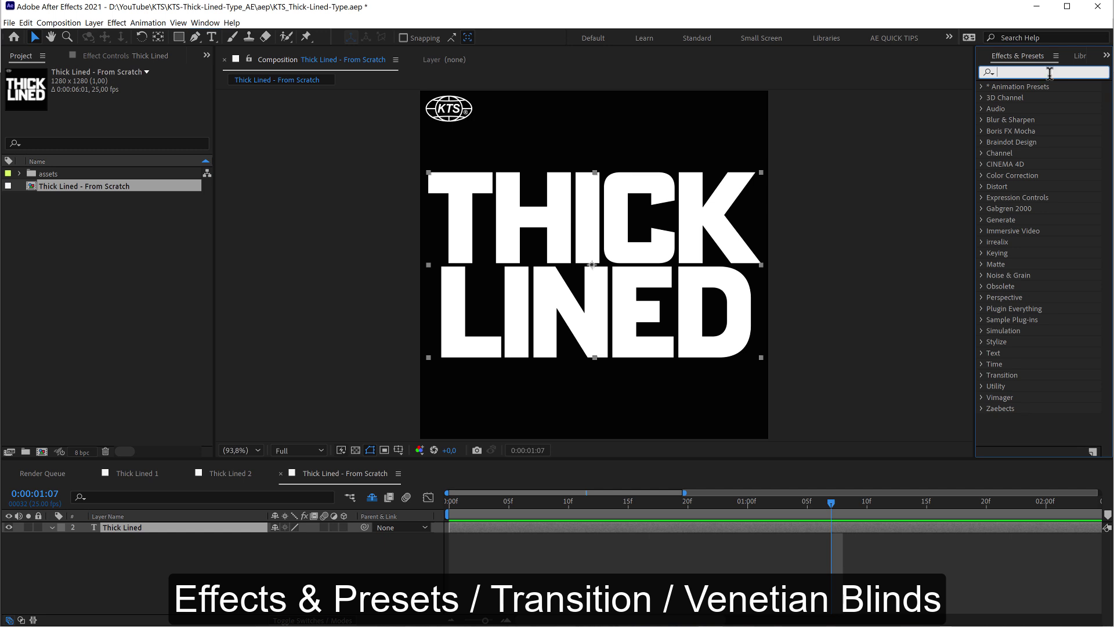
type("vene")
left_click(1044, 132)
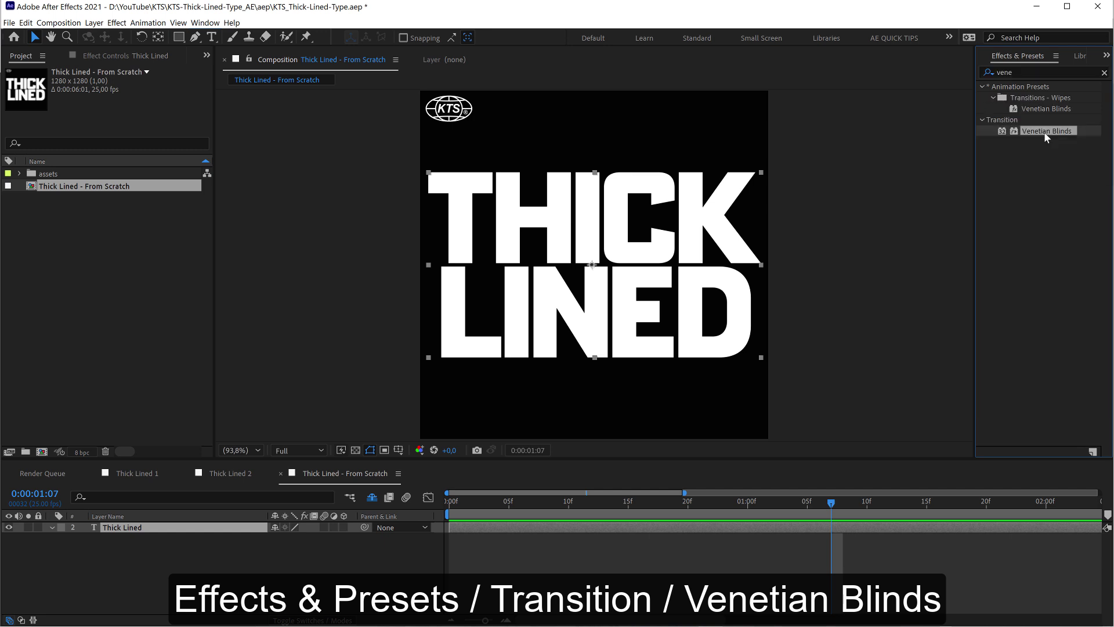
double_click(1043, 131)
Step: Set Venetian Blinds Transition Completion to 20% and Width to 62
left_click(533, 501)
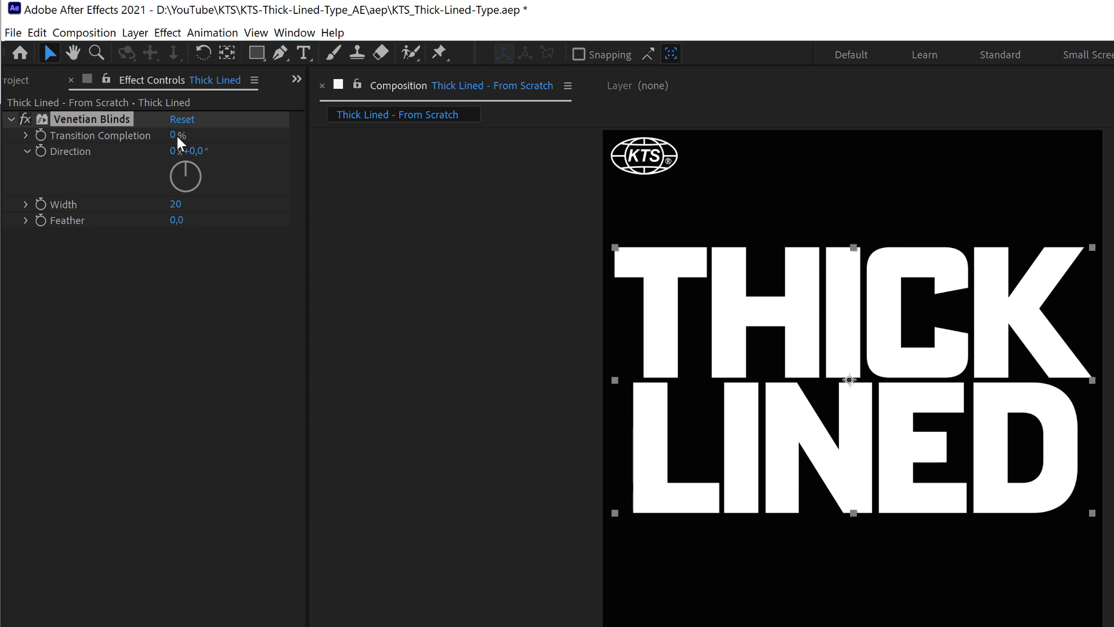
left_click_drag(176, 137, 190, 135)
left_click(177, 135)
type("2")
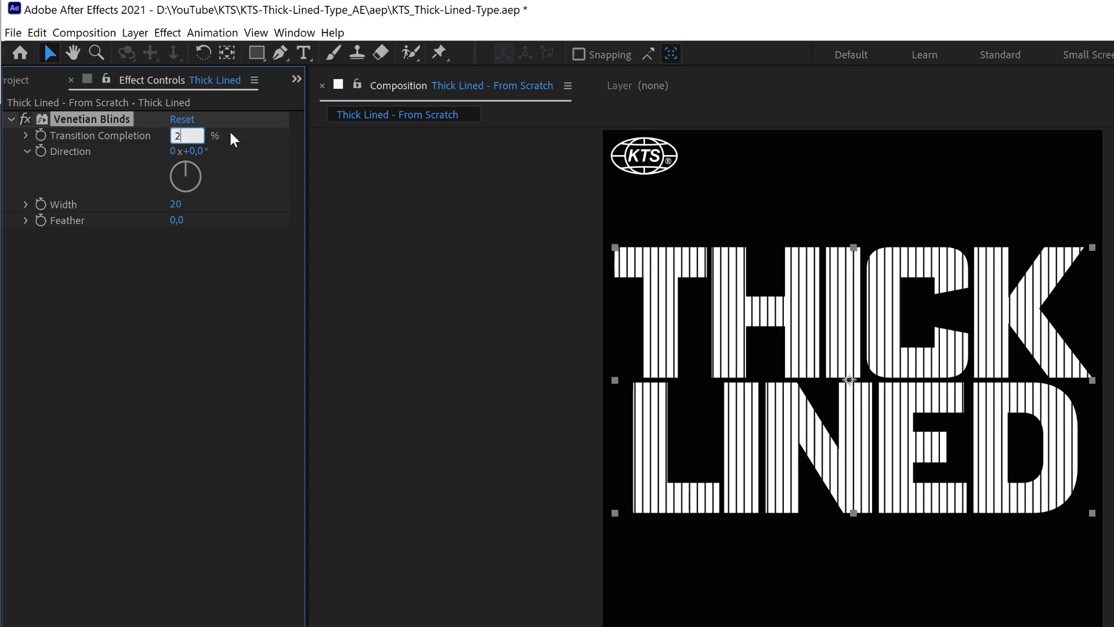
type("0")
key("Return")
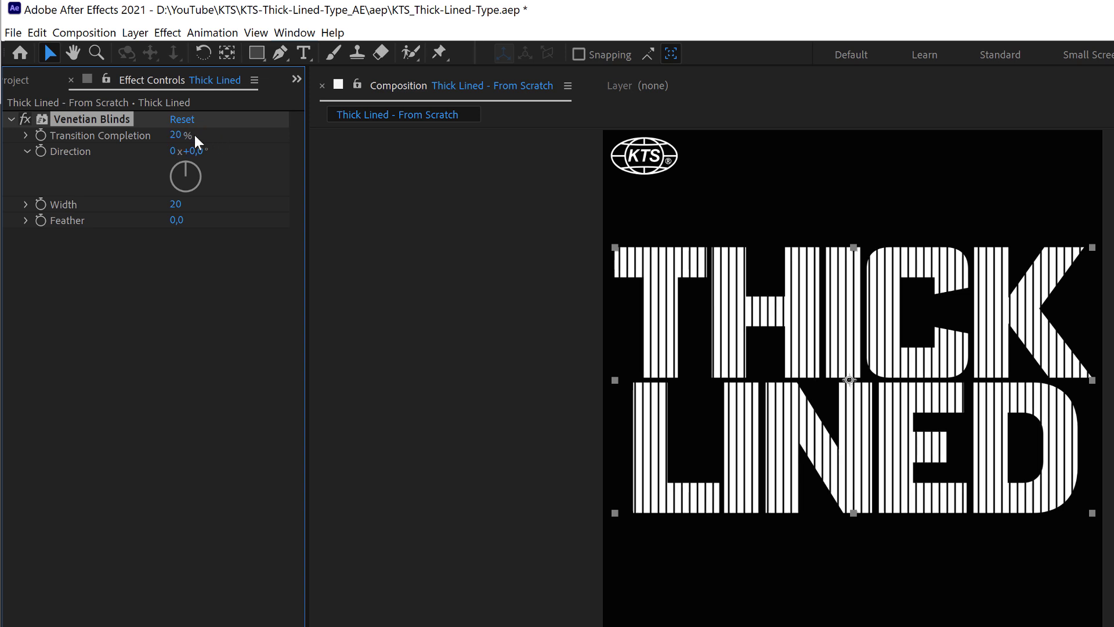
left_click_drag(174, 207, 215, 203)
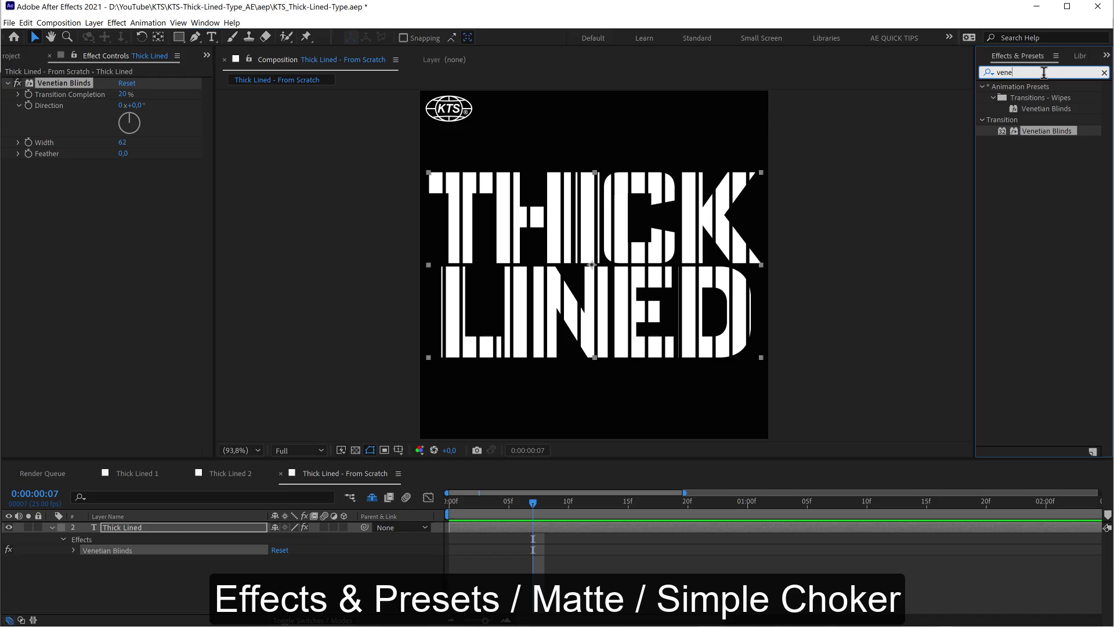
Step: Add the Simple Choker effect to the Thick Lined text layer
left_click(1044, 72)
key("BackSpace")
type("simple")
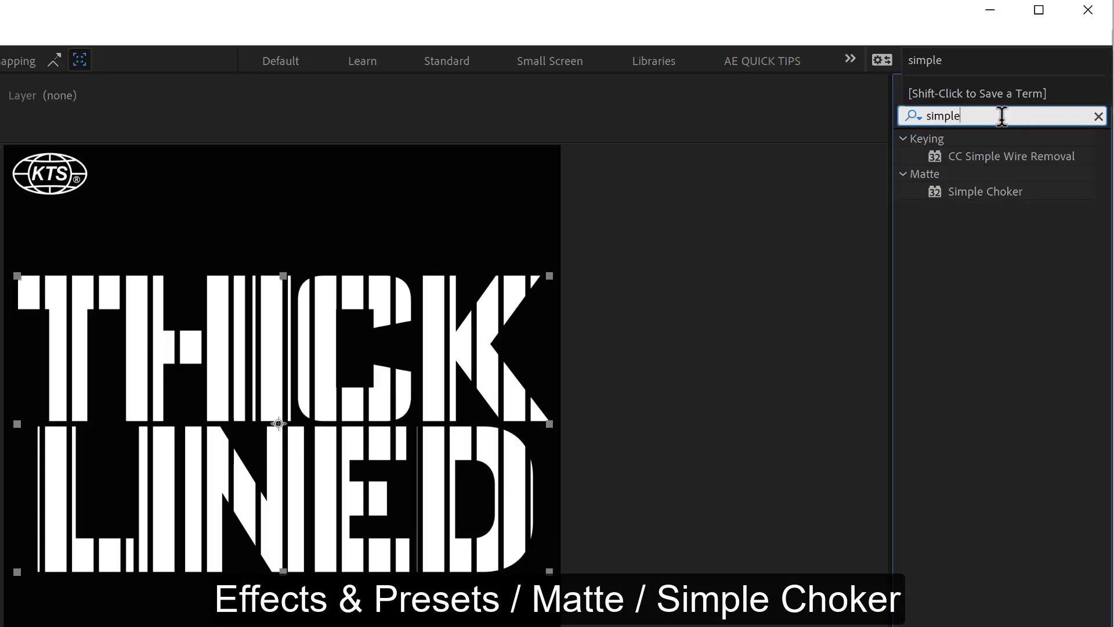
left_click(983, 186)
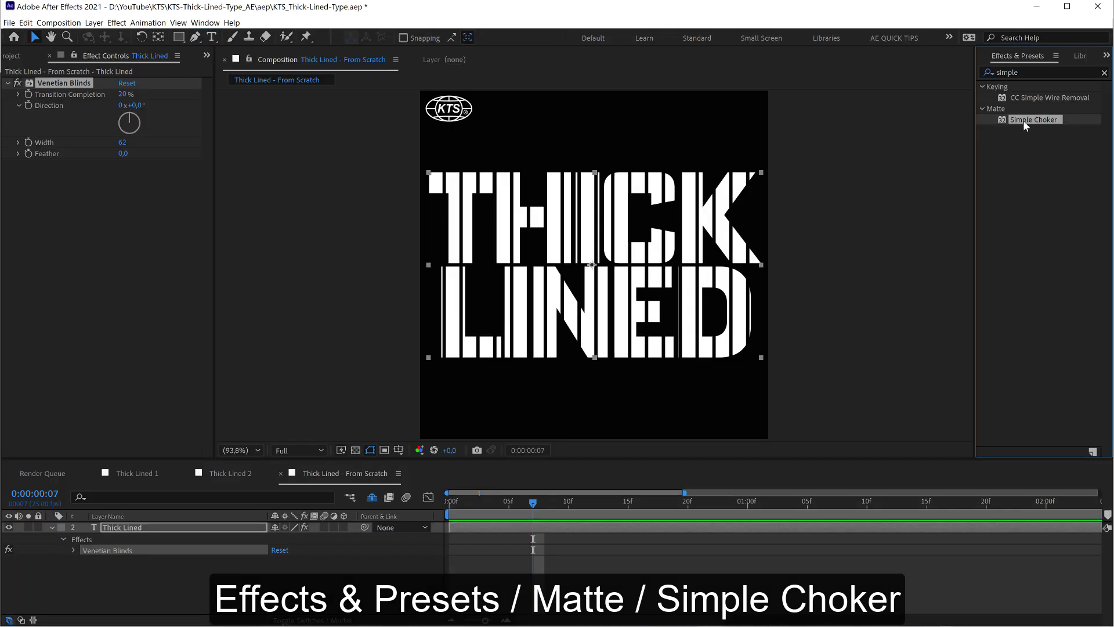
left_click_drag(1022, 120, 708, 406)
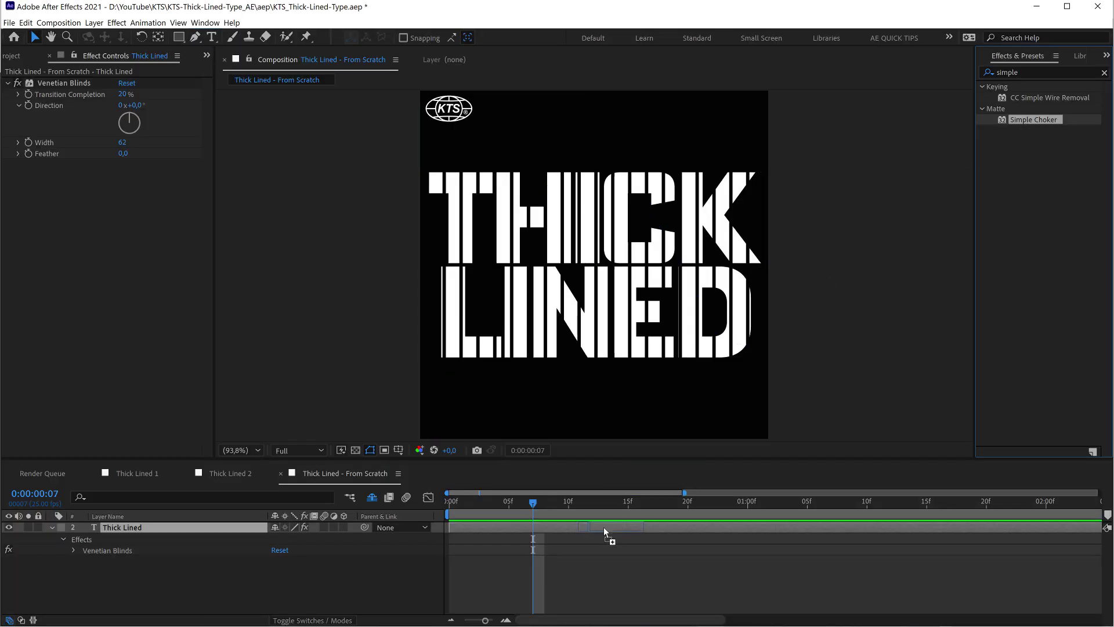
Step: Set Simple Choker's Choke Matte to 12 to thin the letter stripes
left_click_drag(125, 186, 155, 189)
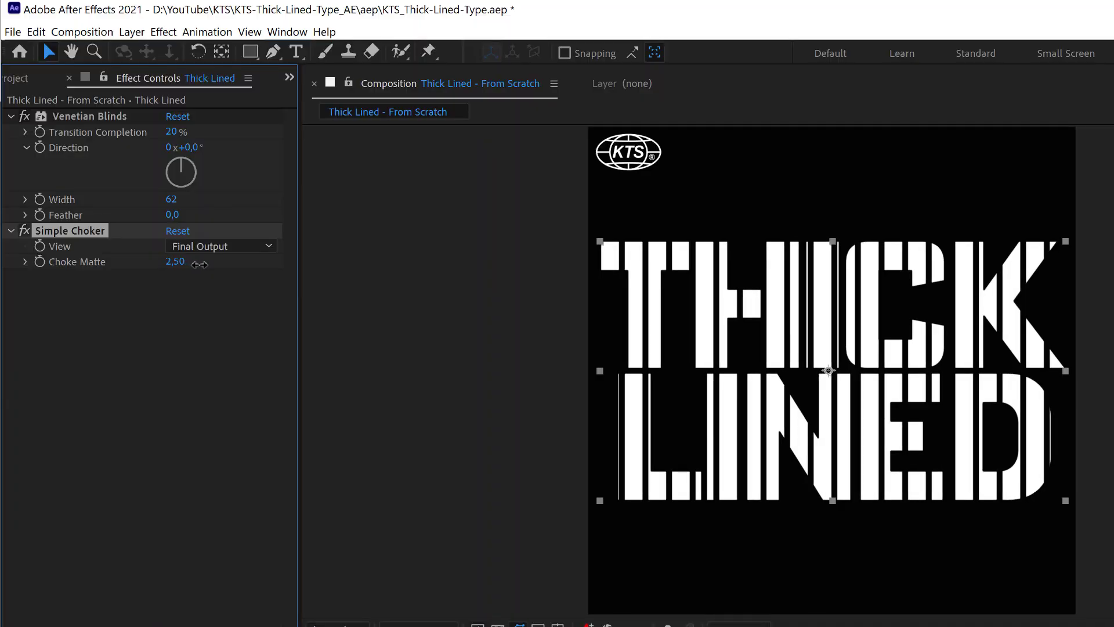
left_click_drag(218, 266, 263, 264)
left_click(174, 261)
type("12")
key("Return")
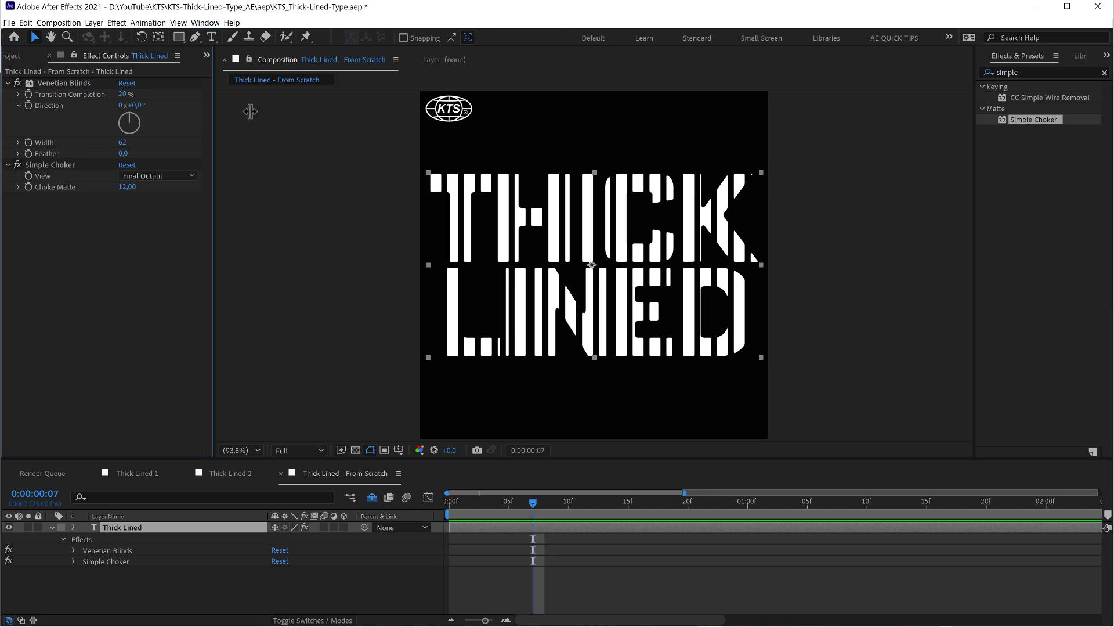
Step: Apply Fast Box Blur to the Thick Lined layer with Blur Radius 2
double_click(1025, 72)
type("fas")
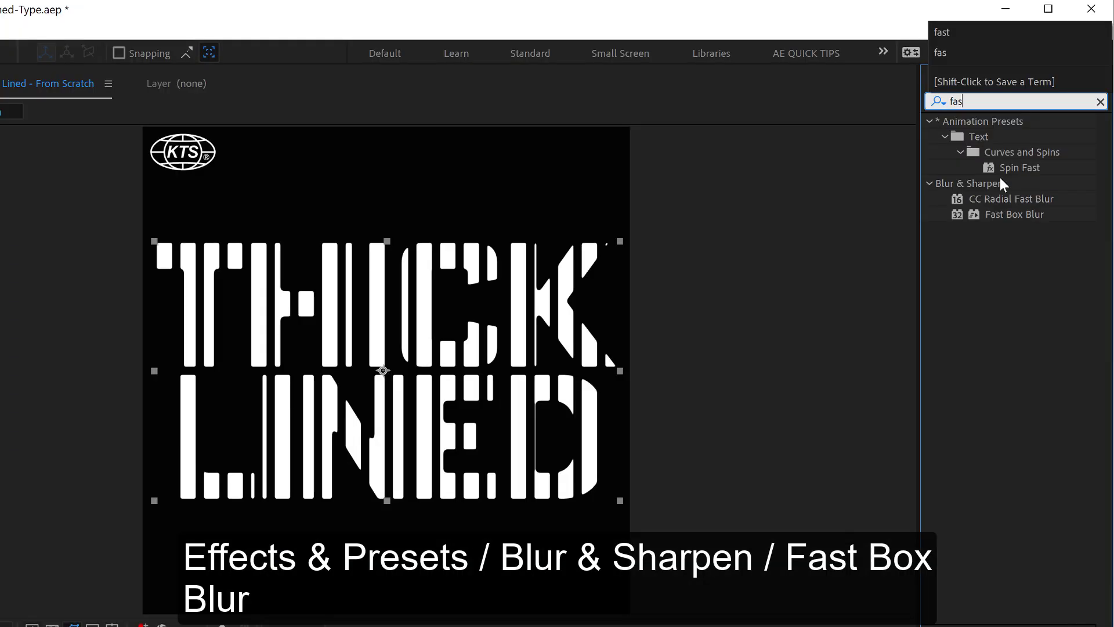
left_click(1001, 219)
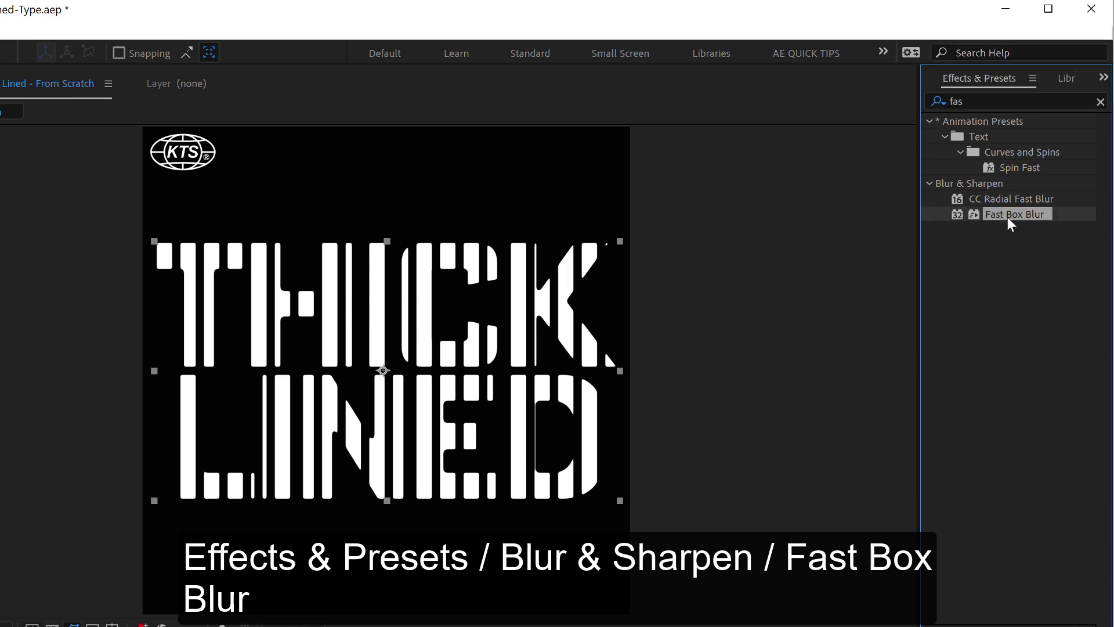
left_click_drag(1012, 213, 583, 523)
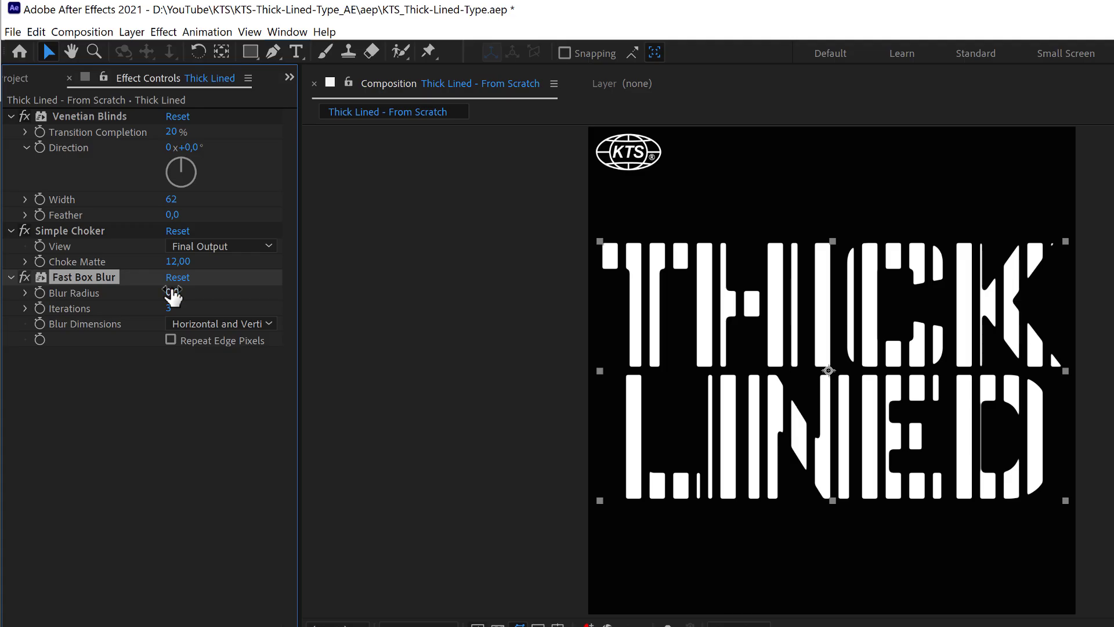
left_click(123, 209)
key("Return")
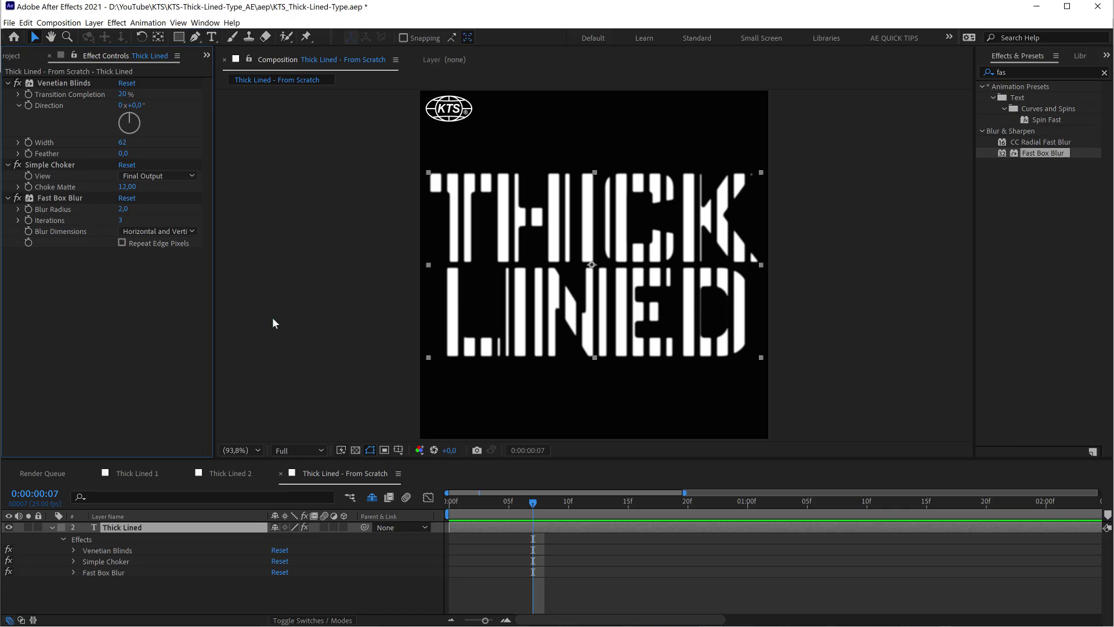
Step: Add the Levels effect to the THICK LINED text layer
left_click(1006, 70)
key("BackSpace")
key("BackSpace")
key("BackSpace")
type("leve")
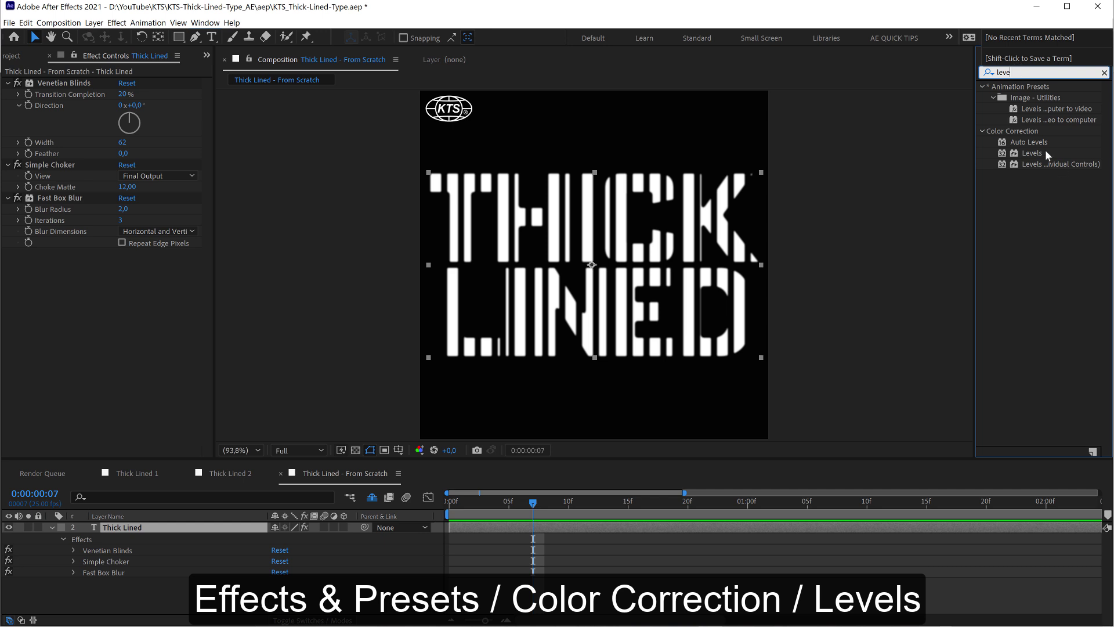
left_click(1030, 155)
left_click_drag(1031, 158, 630, 354)
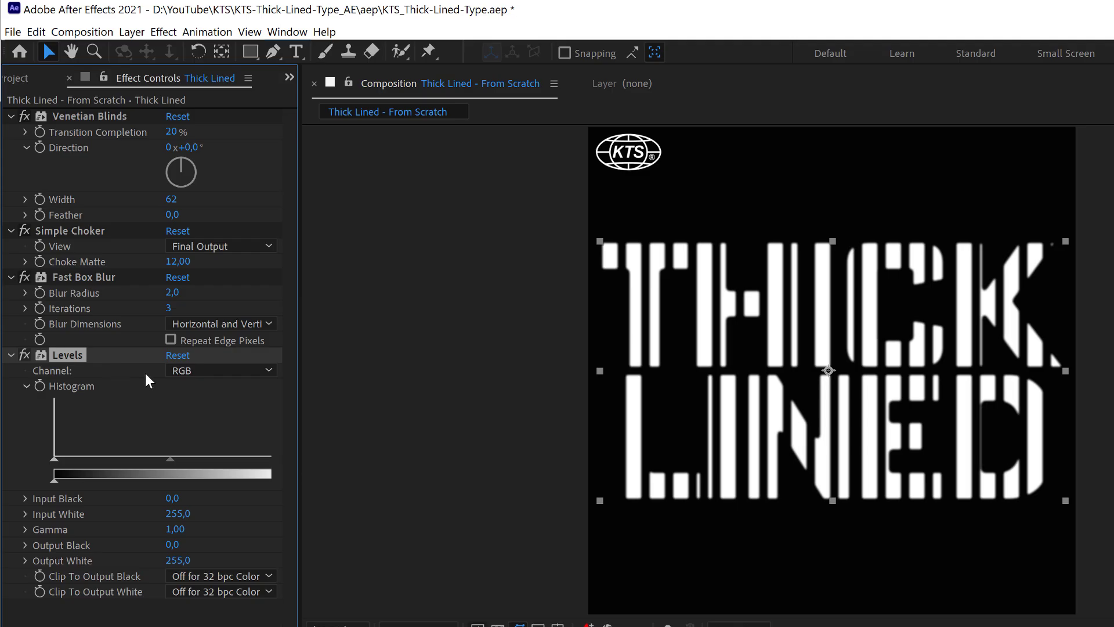
Step: Set Levels to the Alpha channel and lower Alpha Input White to 37
left_click(201, 371)
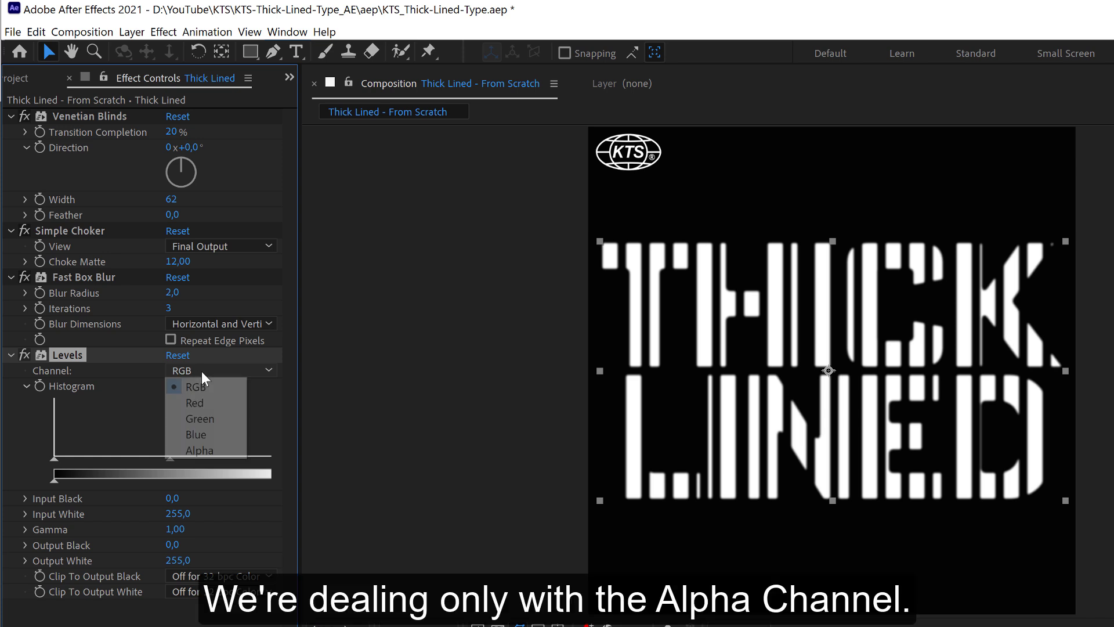
left_click(203, 448)
left_click_drag(244, 323, 241, 323)
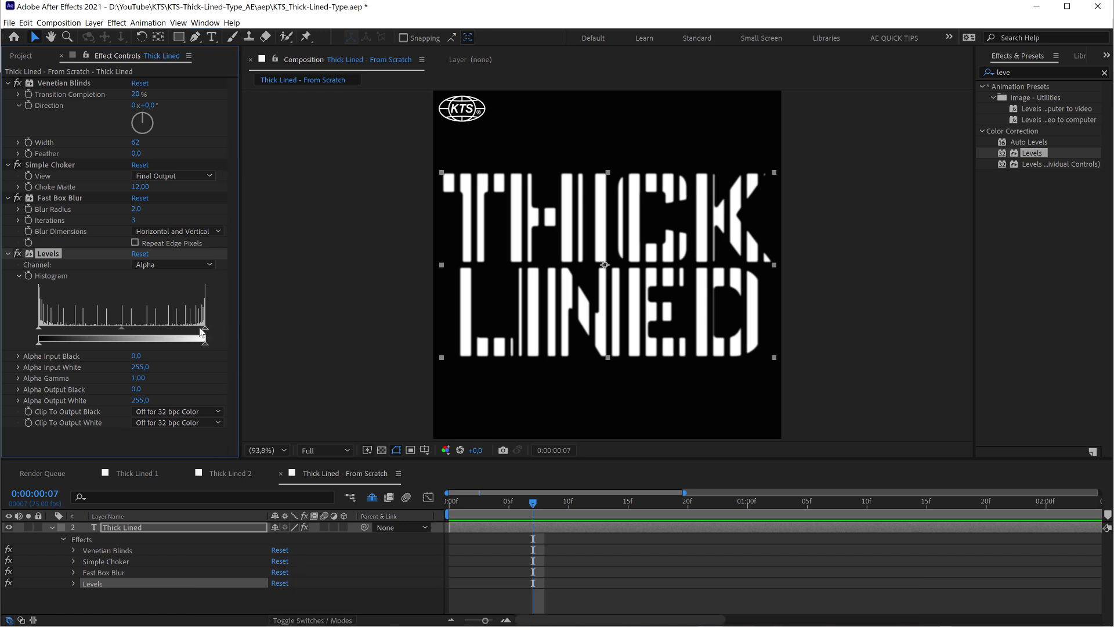
left_click_drag(199, 331, 101, 328)
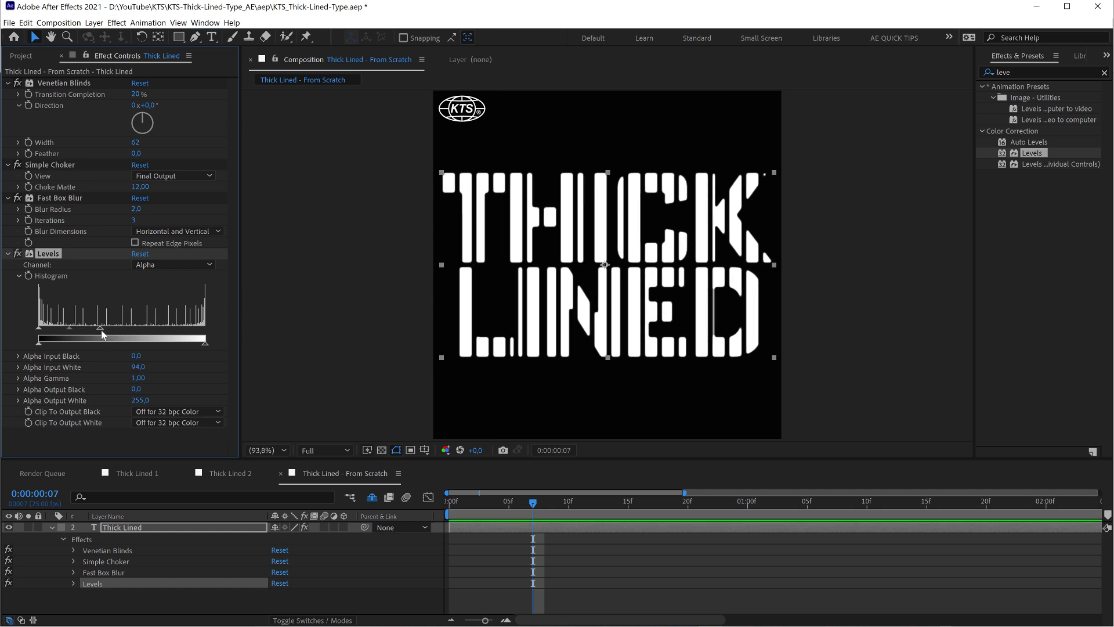
left_click_drag(99, 327, 64, 330)
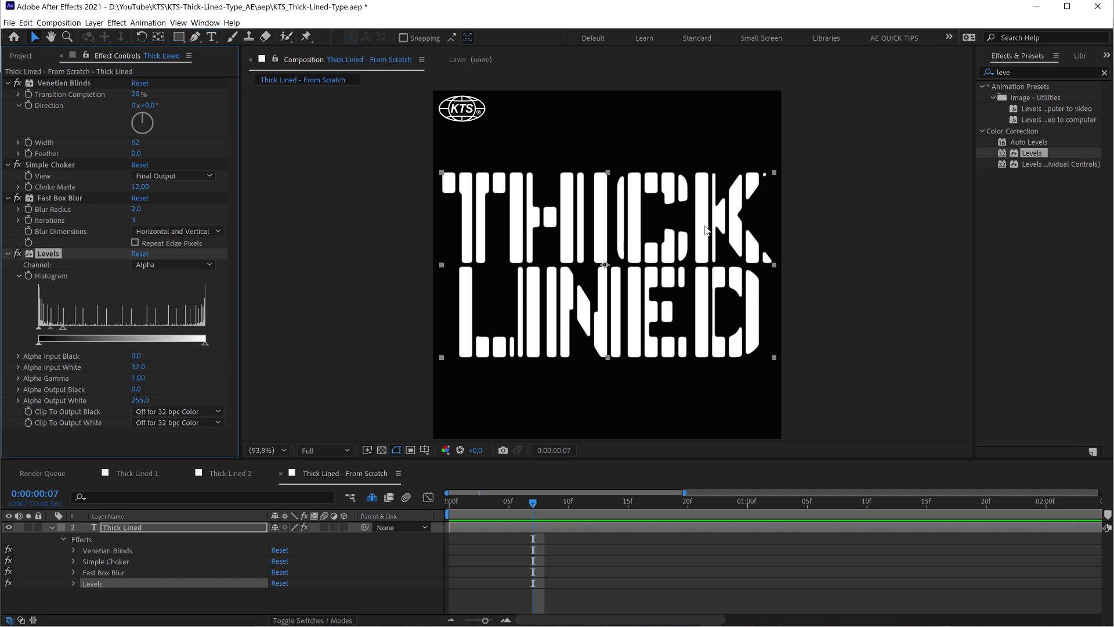
Step: Apply a second Simple Choker to the Thick Lined layer with Choke Matte -16.20
left_click(1027, 72)
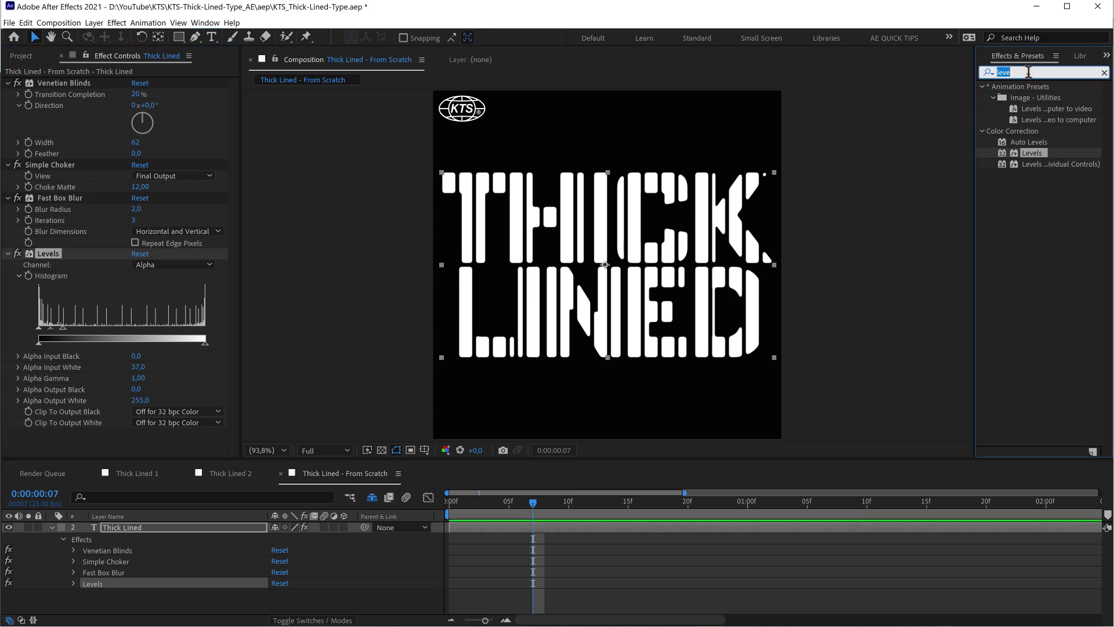
type("simple")
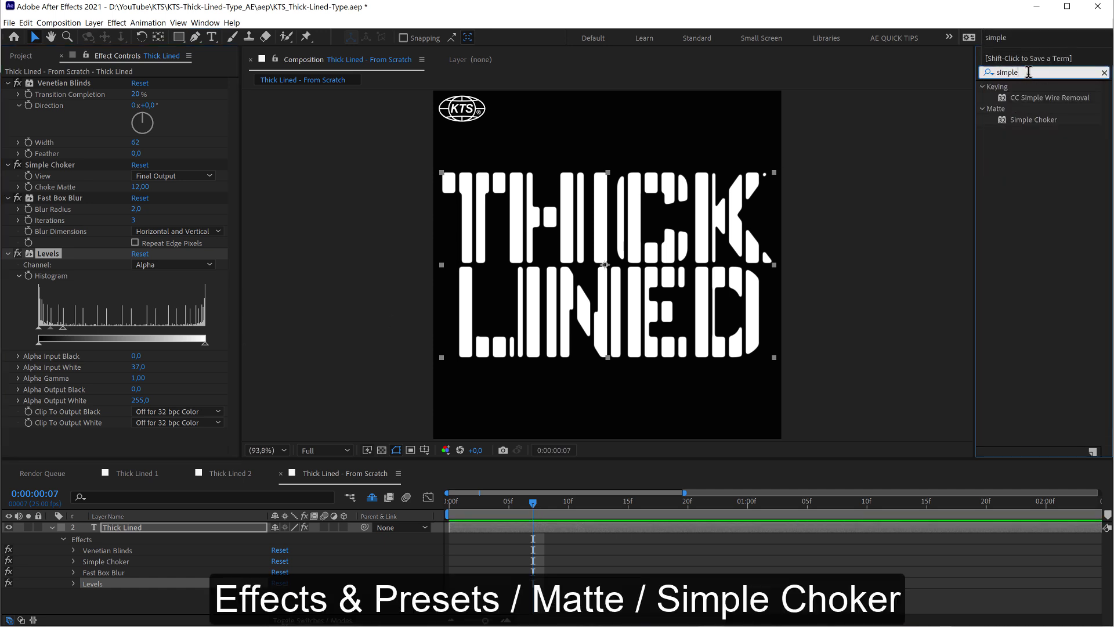
left_click(1041, 126)
left_click_drag(1039, 123, 72, 451)
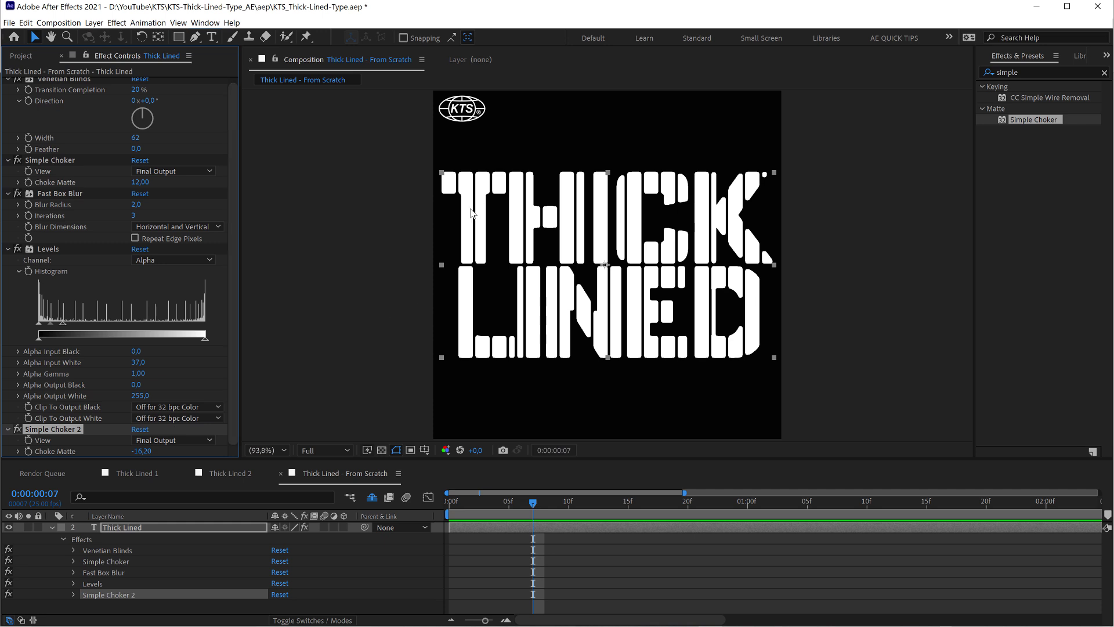
Step: Set the Fast Box Blur radius back to 2
scroll(124, 197, "up", 1)
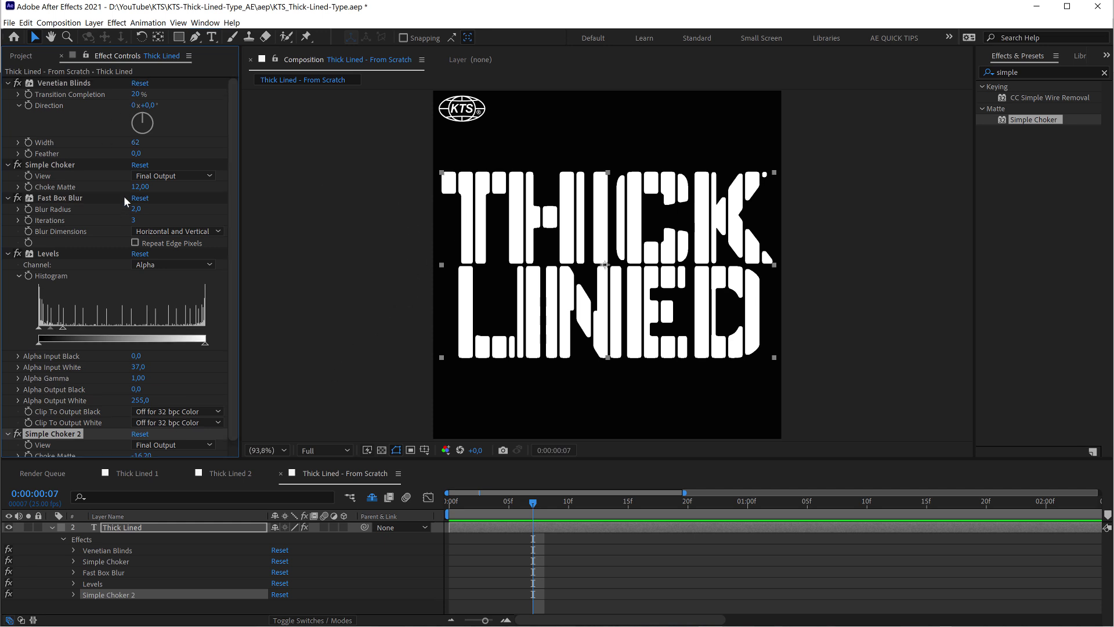
left_click(67, 83)
left_click(166, 210)
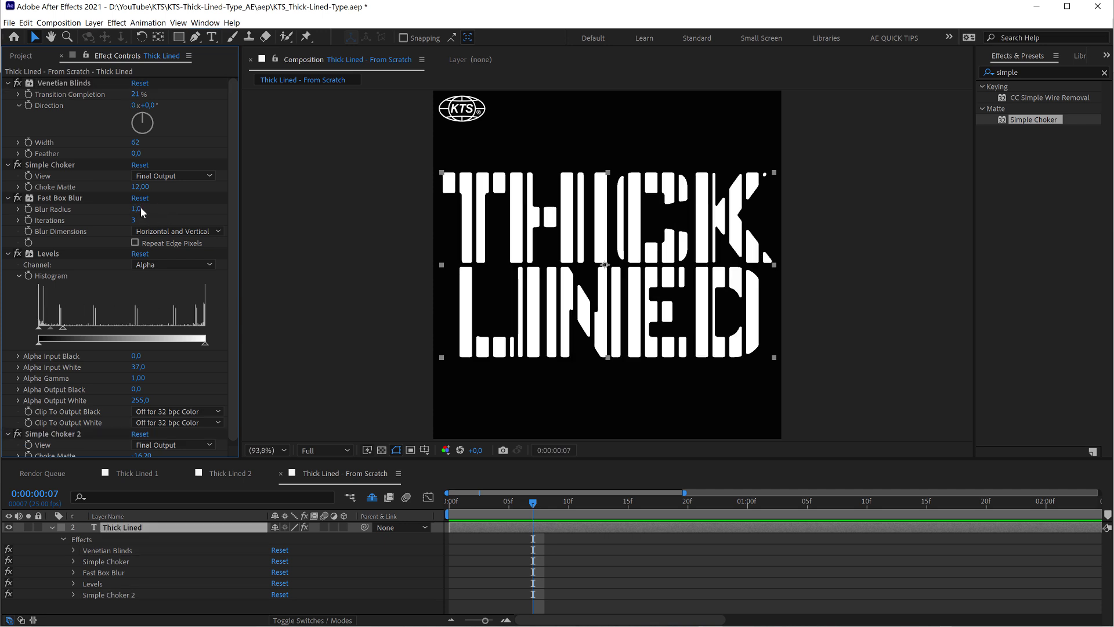
left_click(137, 209)
type("2")
key("Return")
Step: Raise Levels Alpha Input White to 60 and turn Venetian Blinds Direction to about 207°
mouse_move(66, 329)
left_mouse_down()
mouse_move(78, 329)
mouse_move(48, 329)
mouse_move(78, 329)
left_mouse_up()
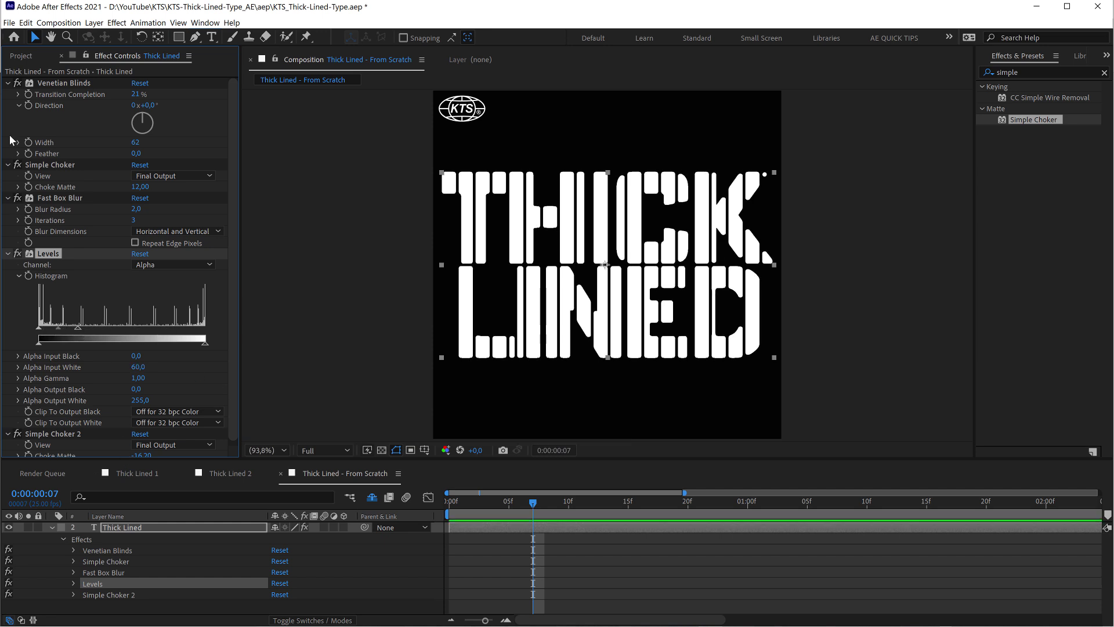
left_click_drag(510, 505, 543, 506)
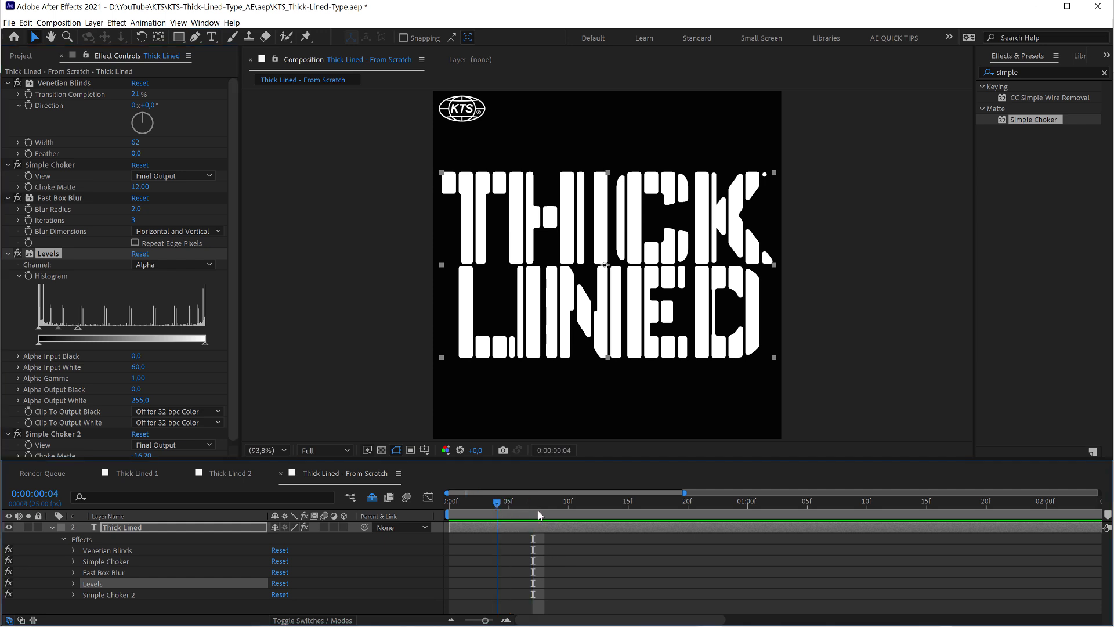
mouse_move(145, 132)
left_mouse_down()
mouse_move(143, 116)
mouse_move(152, 123)
mouse_move(137, 132)
left_mouse_up()
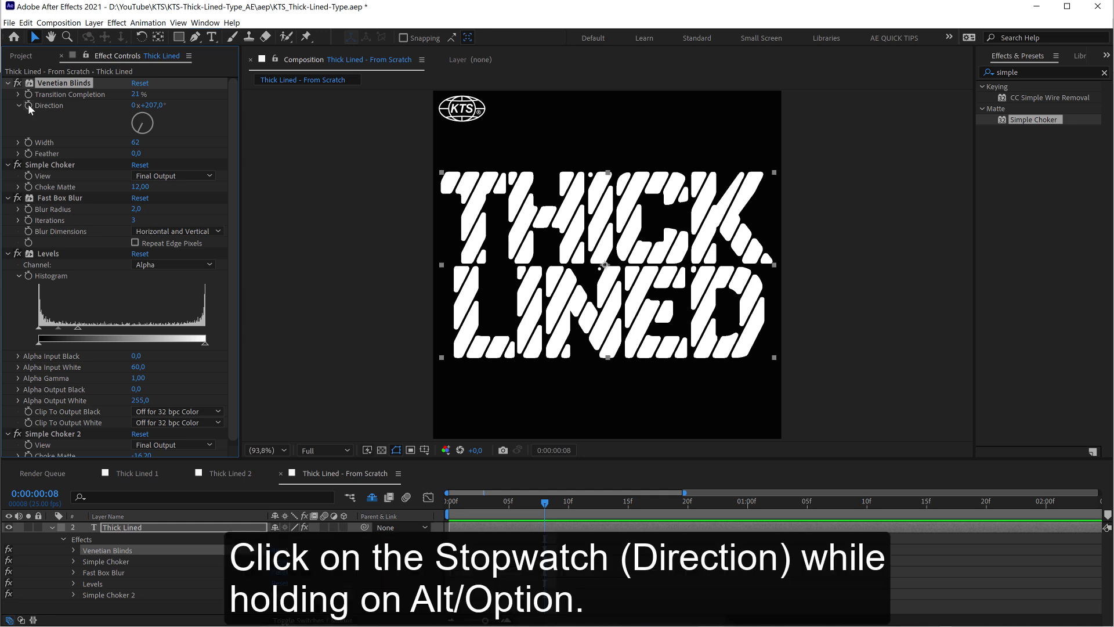
Step: Give Venetian Blinds Direction the expression time*20 and preview the rotating stripes
left_click(28, 105, "alt")
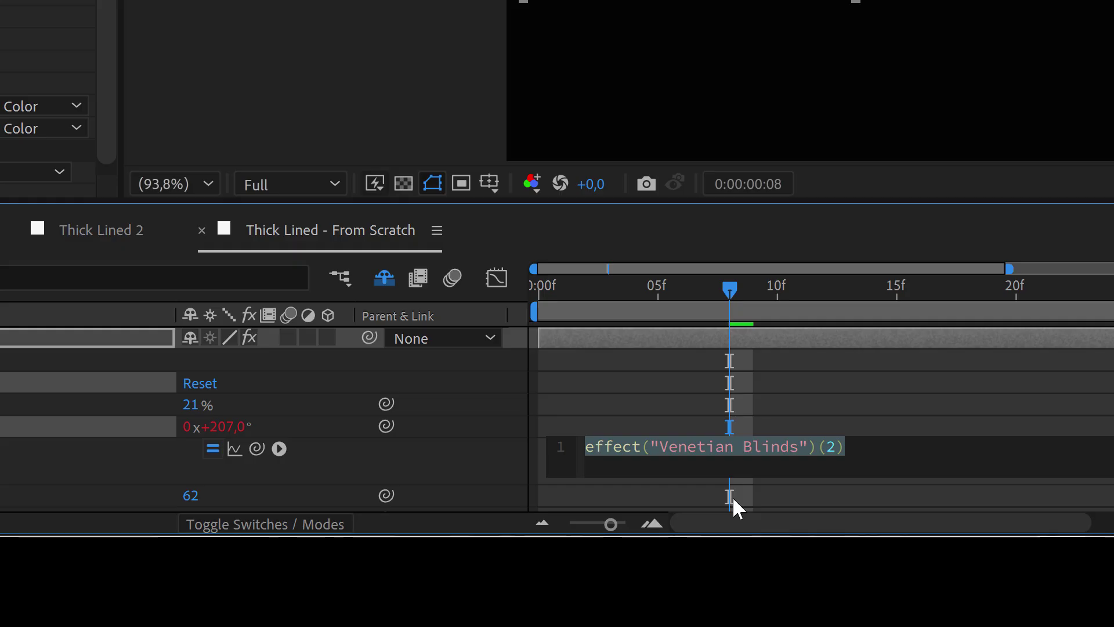
type("time")
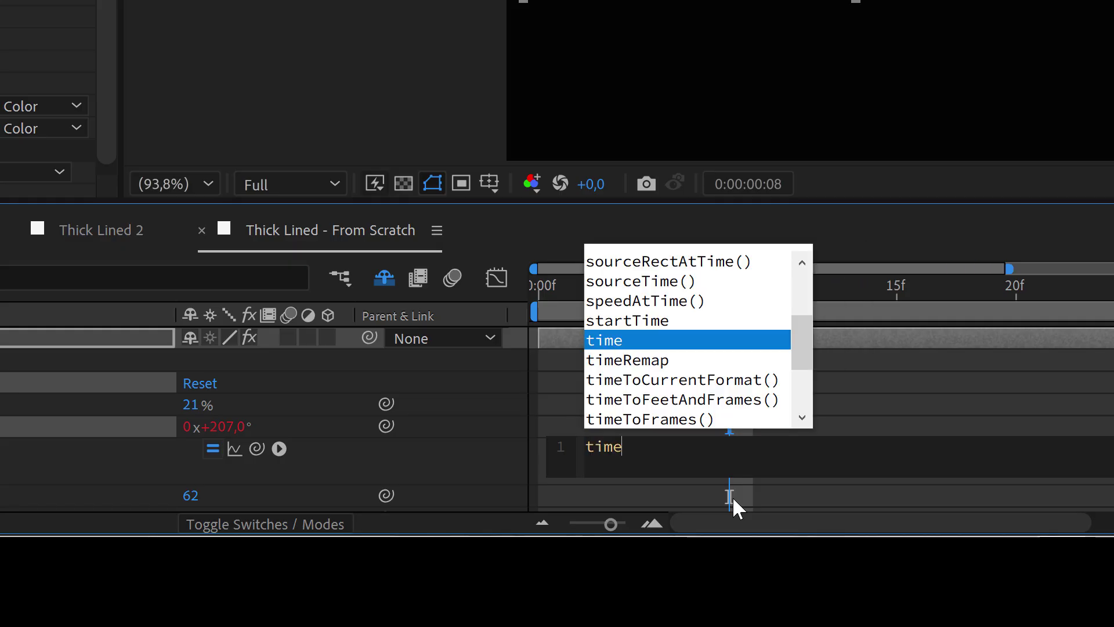
type("*")
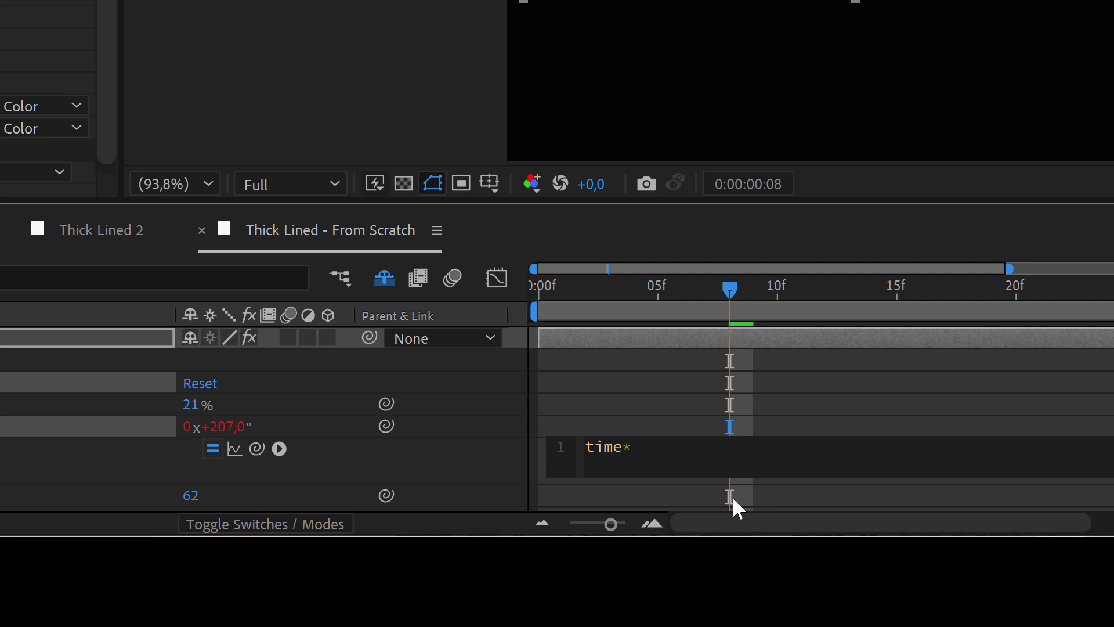
type("20")
left_click(699, 388)
key("space")
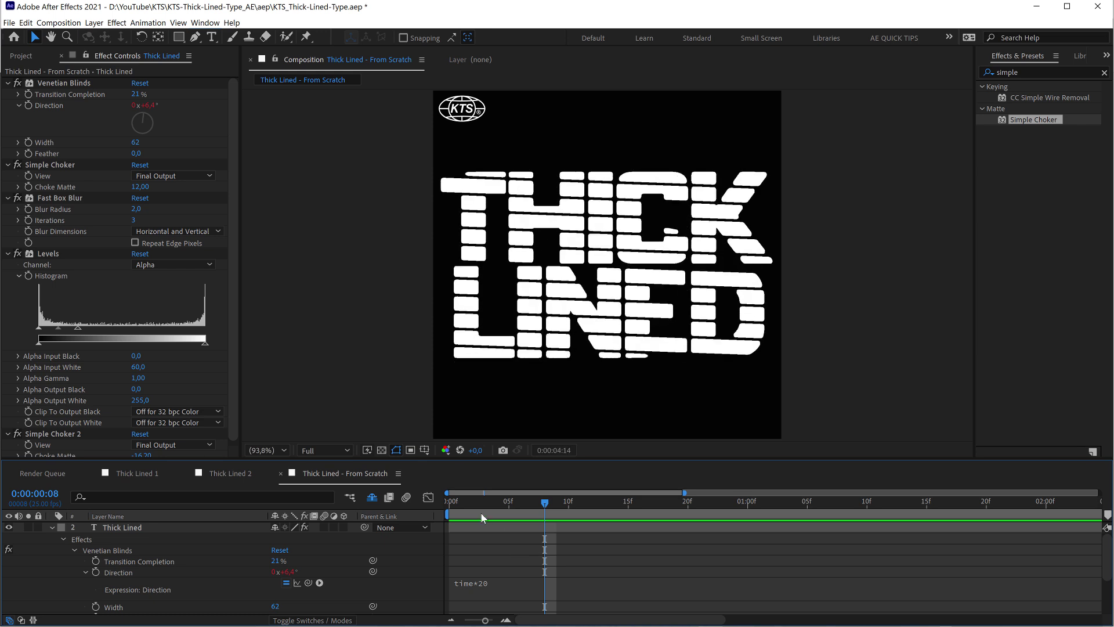
Step: Scrub Venetian Blinds to 14% completion, Width 85 and Feather 11 for softer stripes
left_click_drag(140, 95, 130, 95)
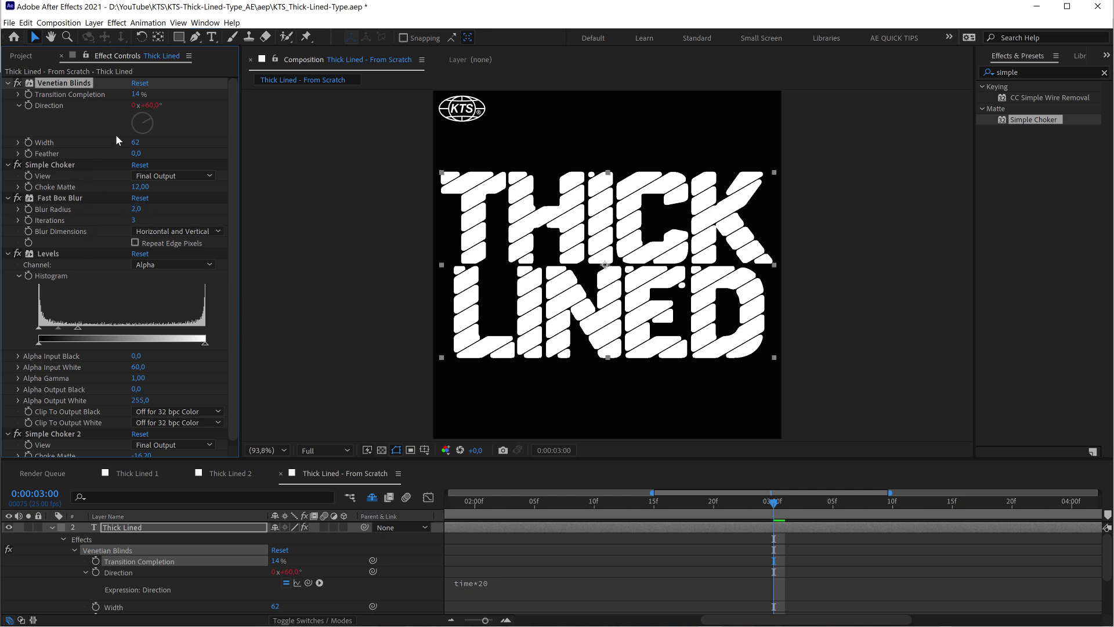
left_click_drag(136, 153, 150, 138)
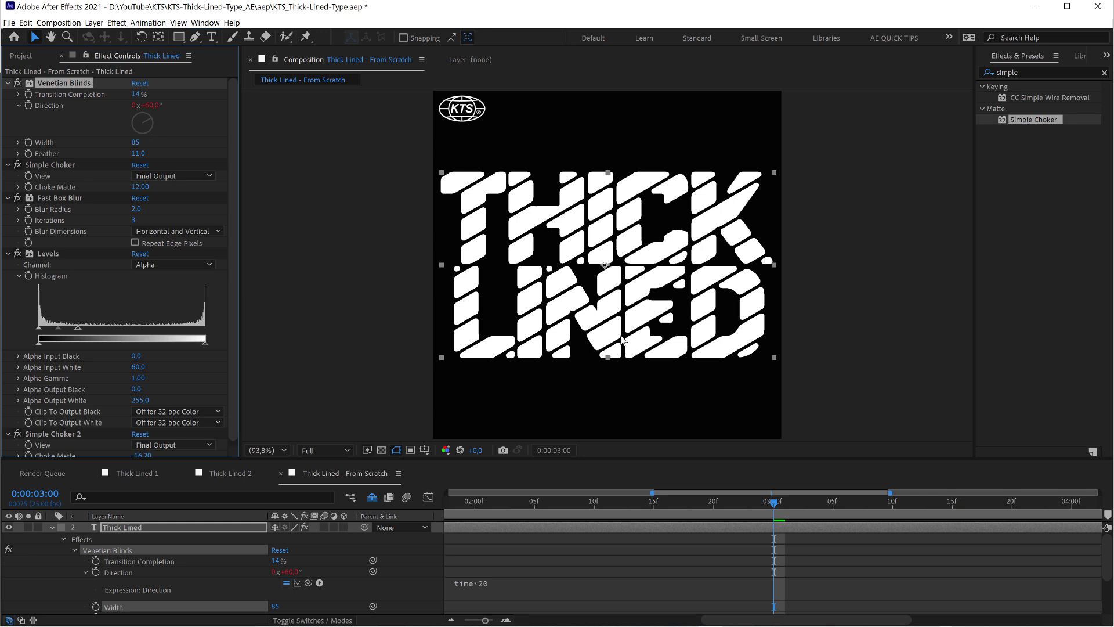
Step: Tighten the line spacing between THICK and LINED and the kerning between L and I
double_click(535, 304)
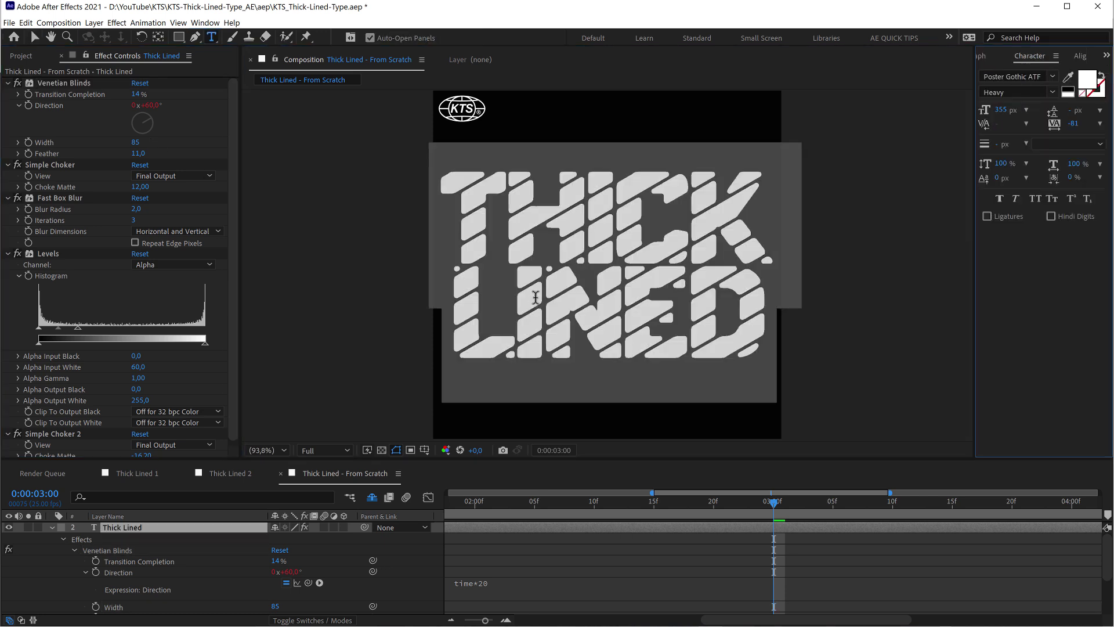
key("alt+Up")
key("alt+Up")
key("alt+Up")
key("alt+Up")
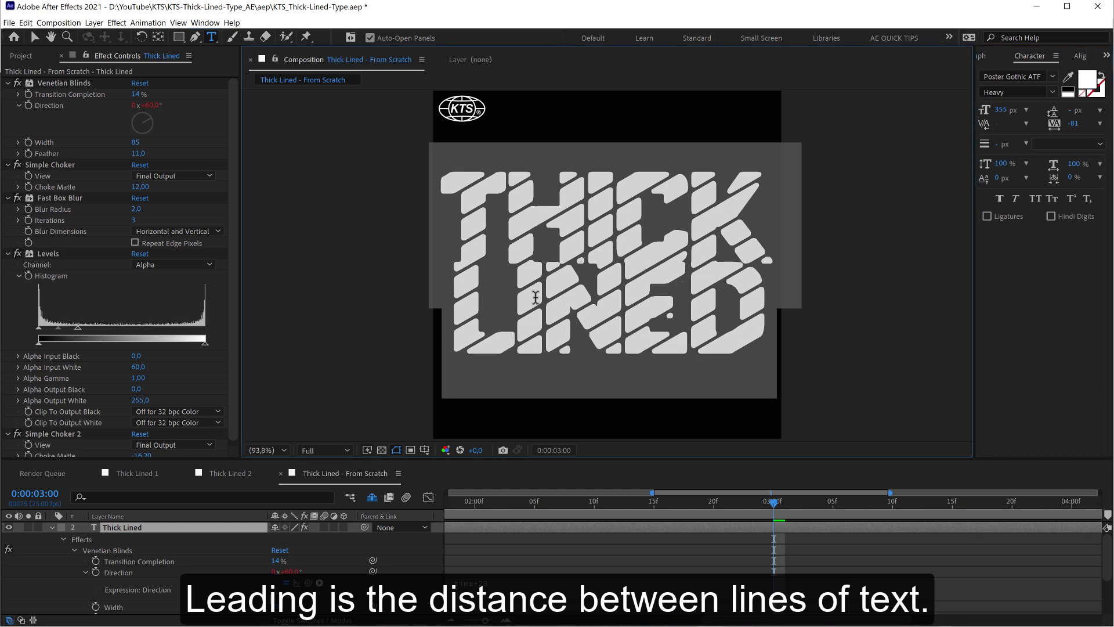
key("Escape")
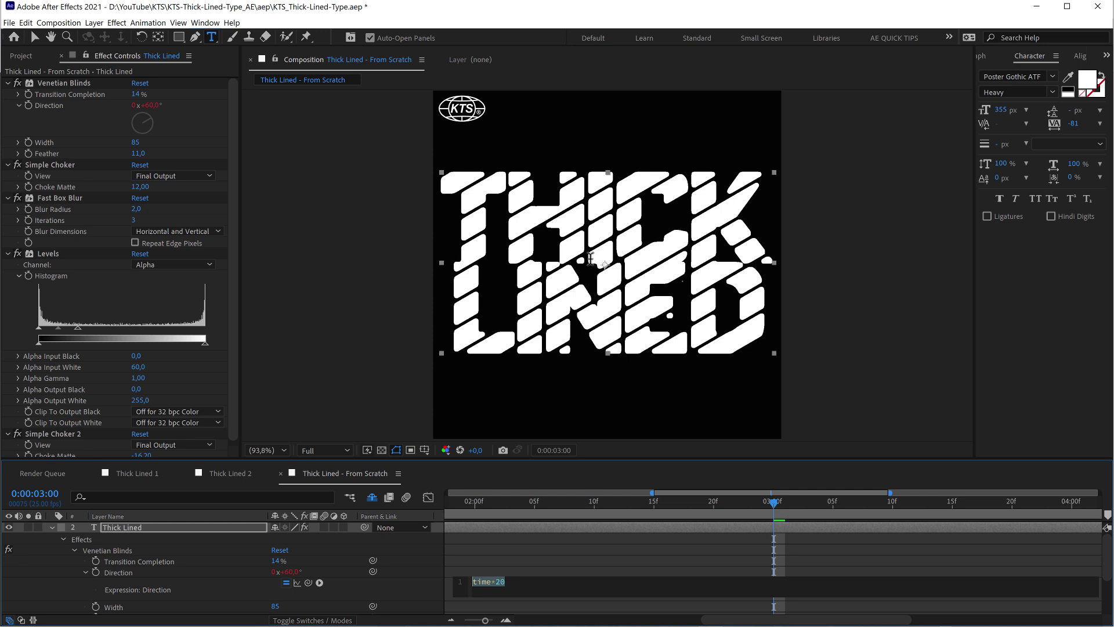
left_click(537, 525)
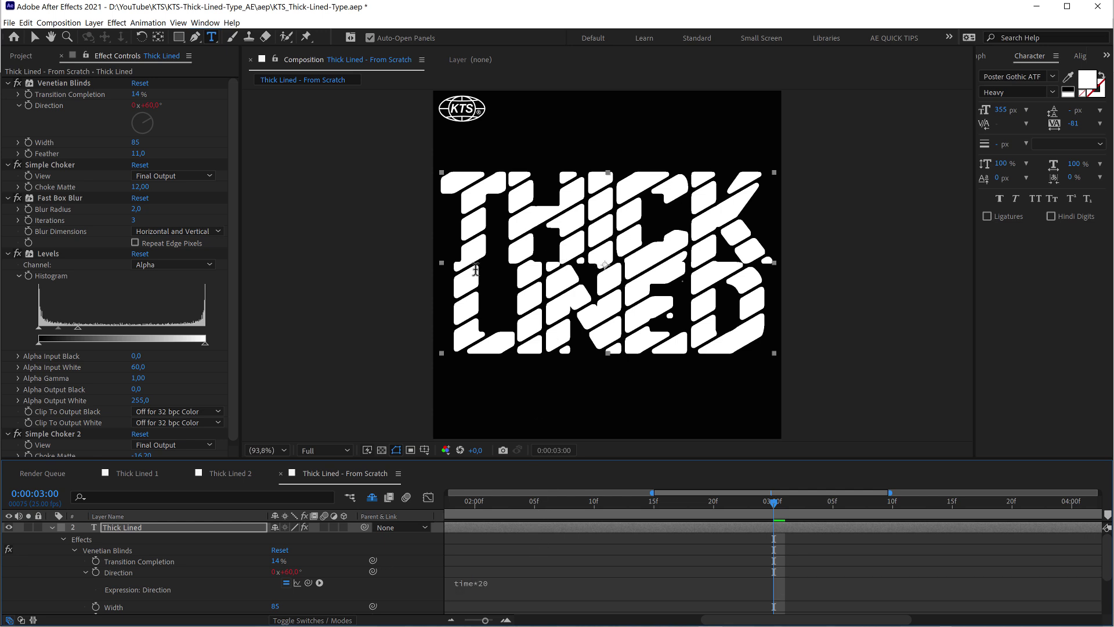
left_click(517, 309)
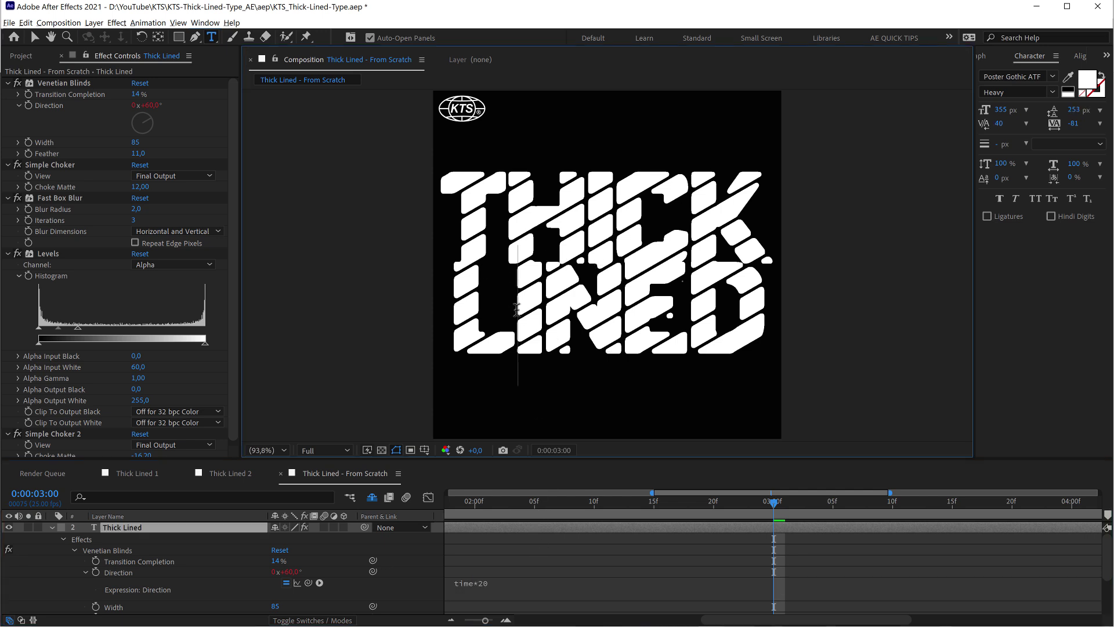
key("alt+Left")
key("alt+Left")
key("alt+Left")
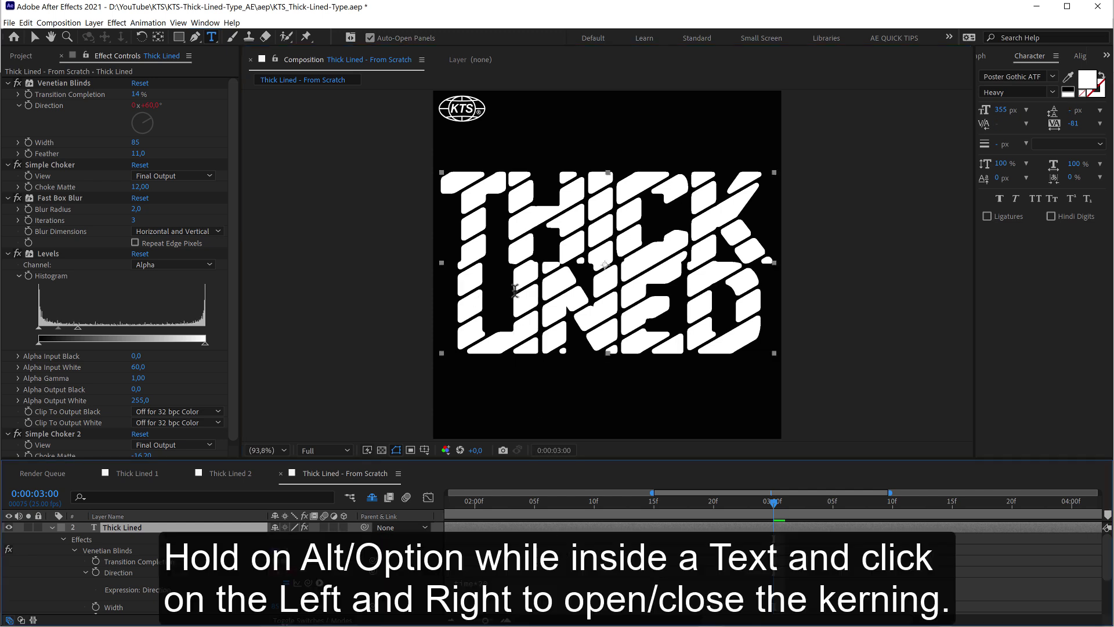
key("Escape")
Step: Stretch the text layer taller to fill the frame and preview the rotating stripes
key("v")
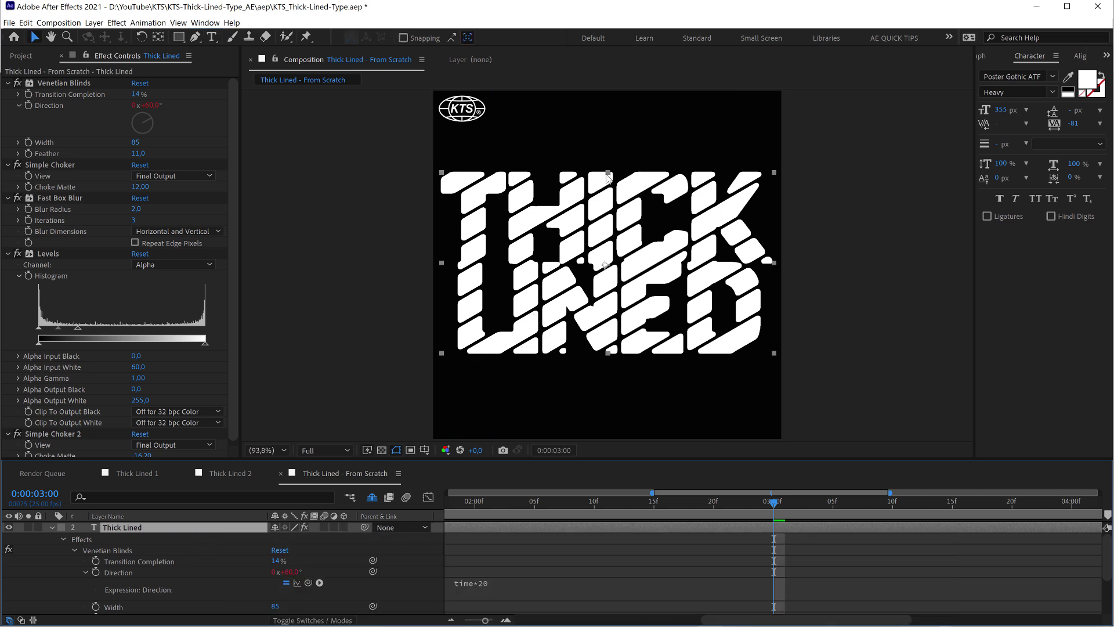
left_click_drag(608, 173, 608, 149)
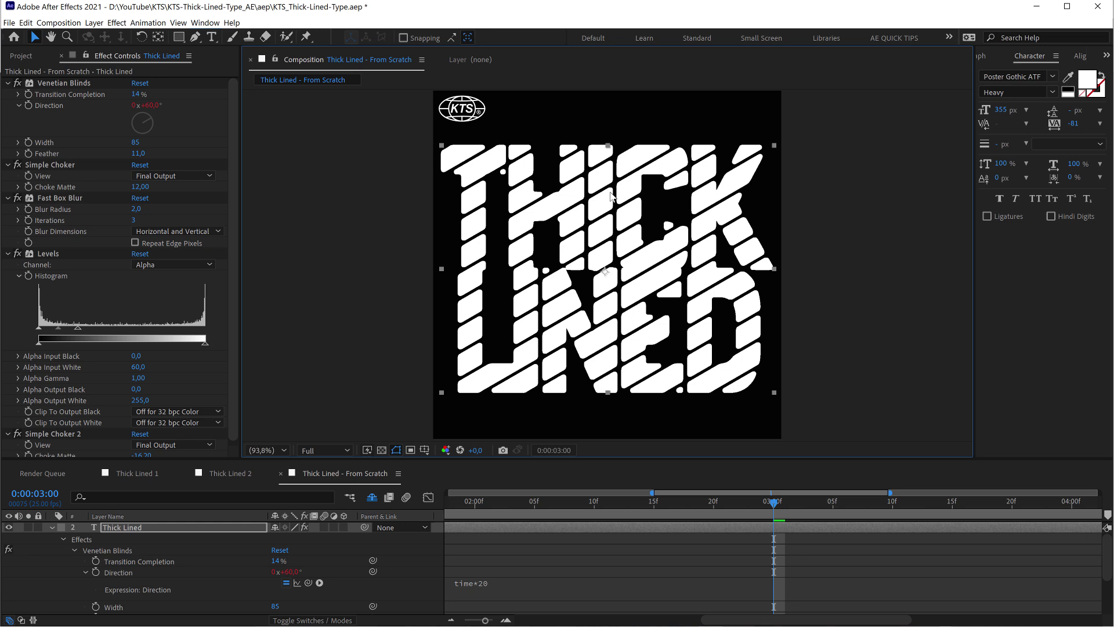
key("space")
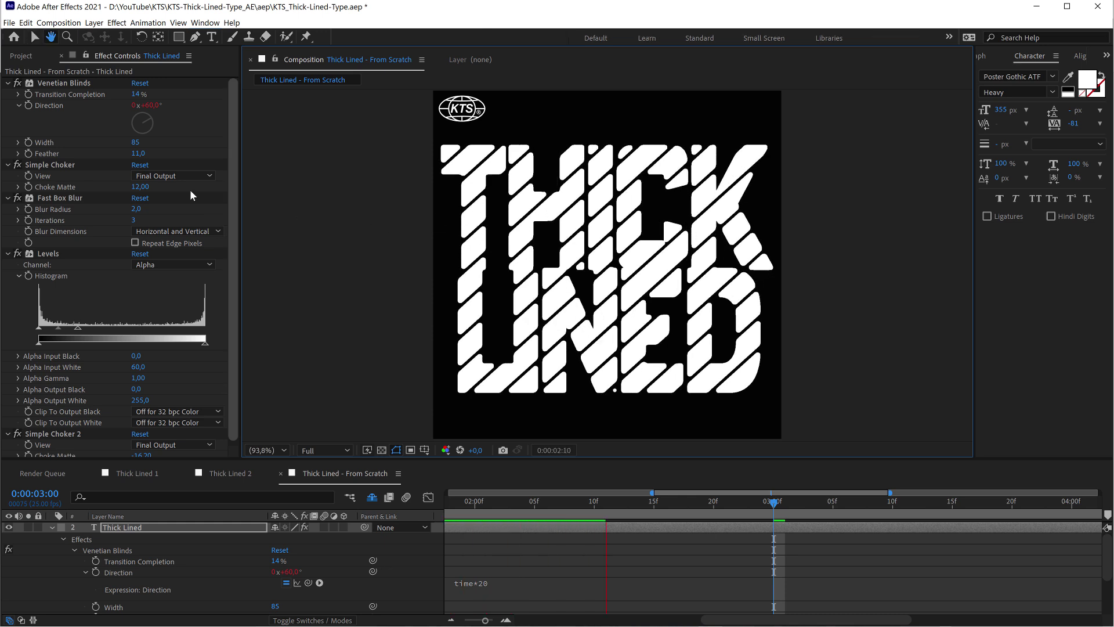
Step: Stop the preview and collapse Venetian Blinds, Simple Choker, Fast Box Blur, Levels and Simple Choker 2
key("space")
left_click(8, 83)
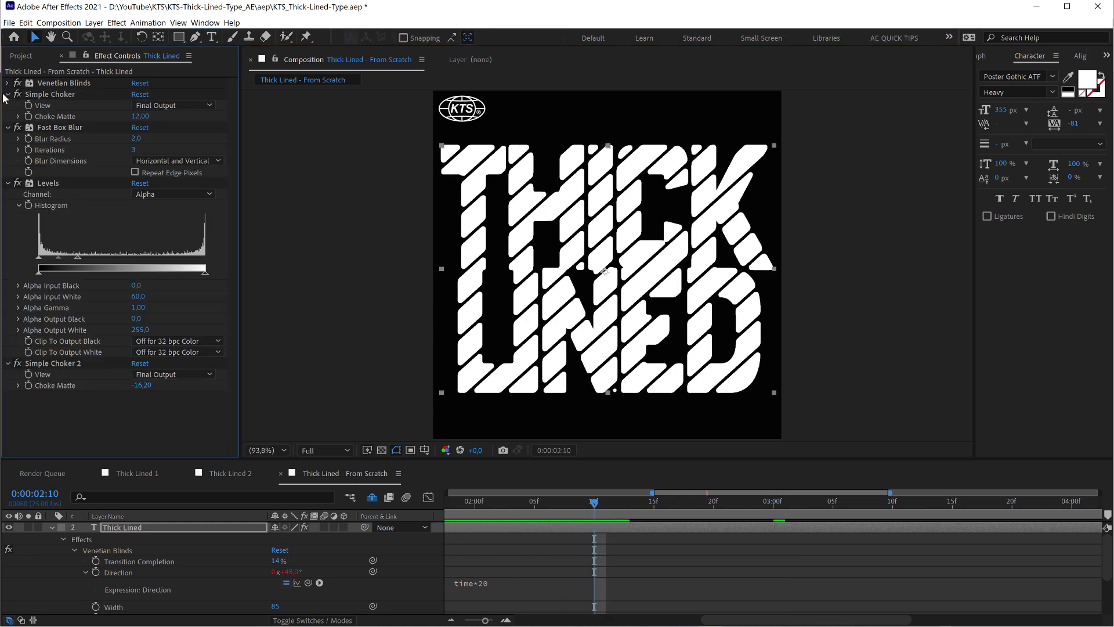
left_click(8, 105)
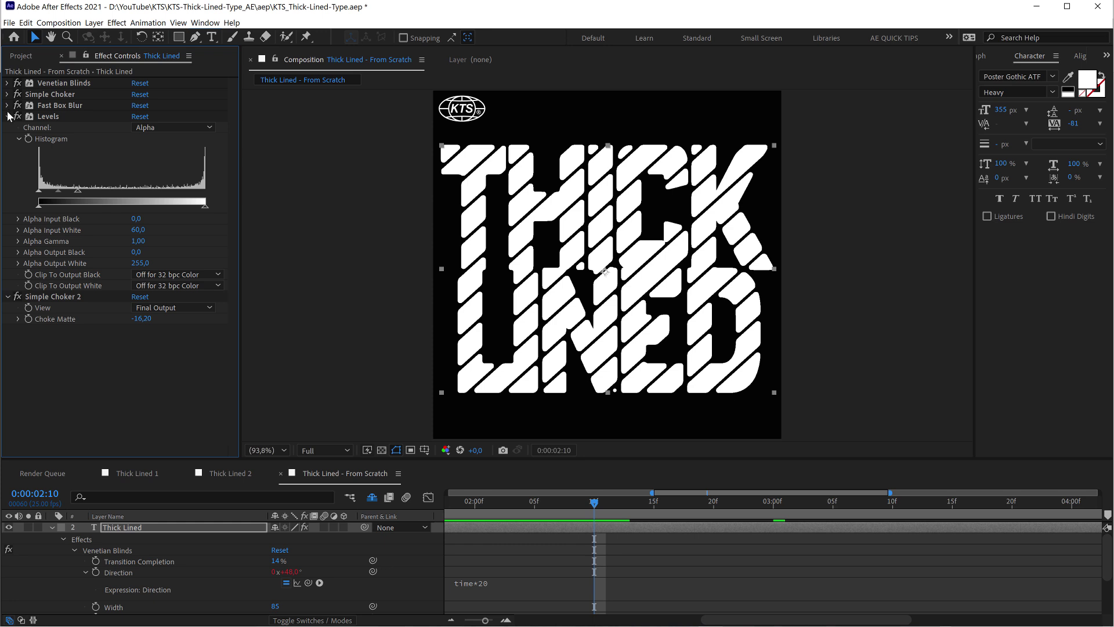
left_click(8, 116)
left_click(8, 127)
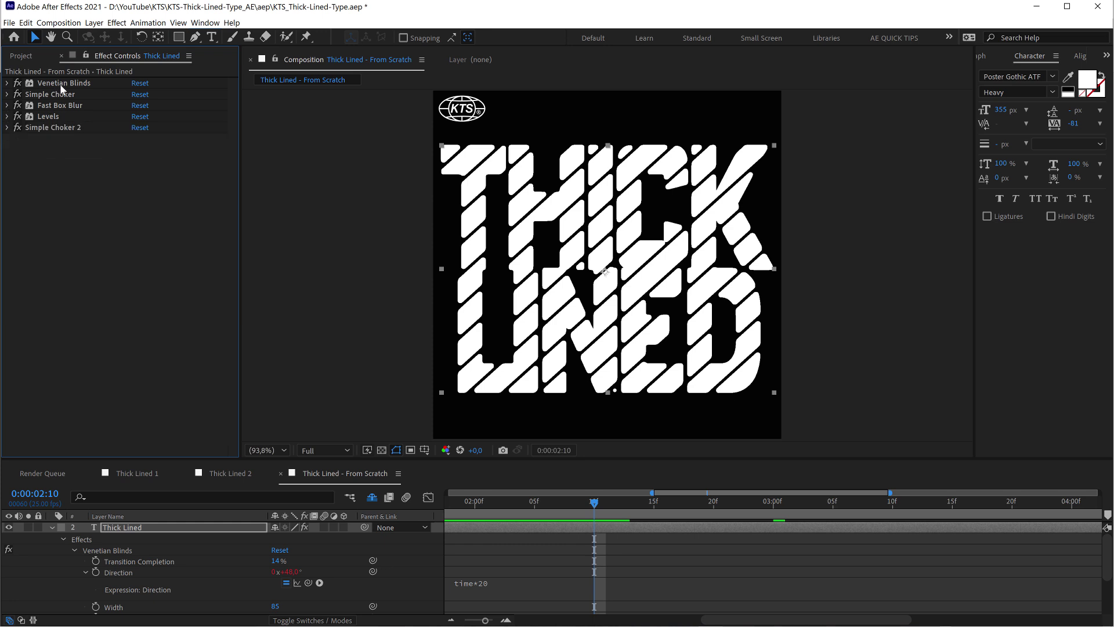
Step: Select each effect in turn and inspect the Levels channel options
left_click(62, 86)
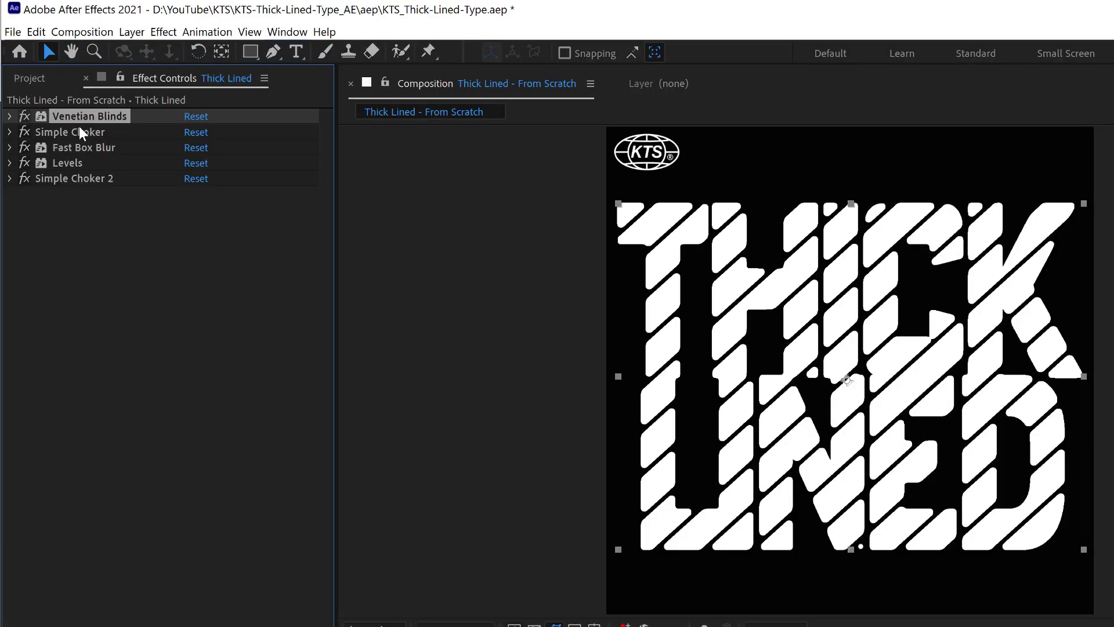
left_click(73, 133)
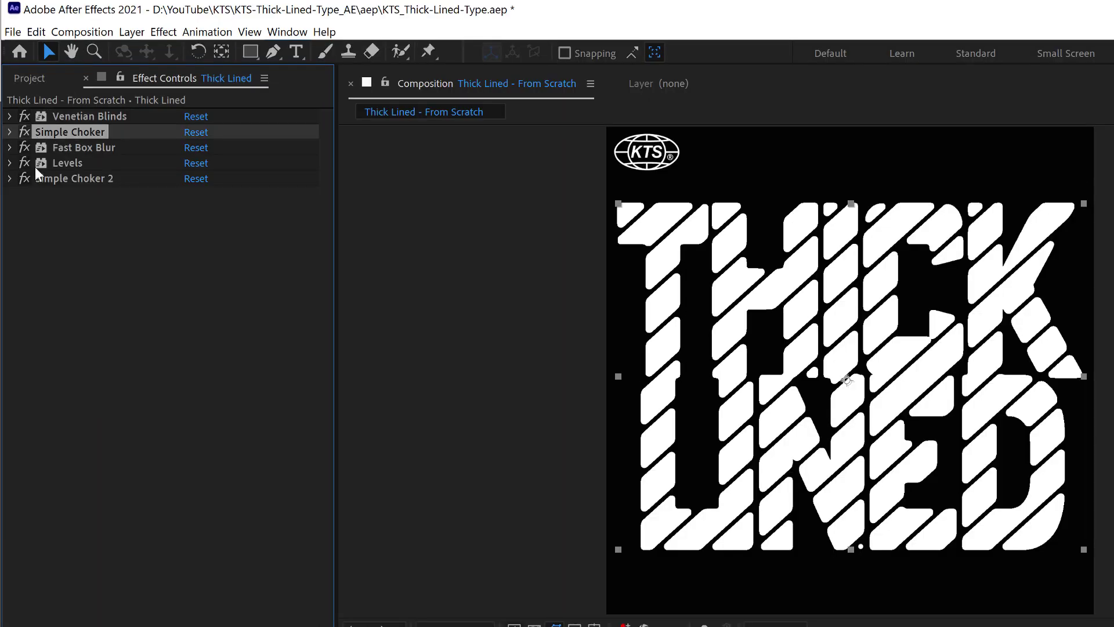
left_click(80, 147)
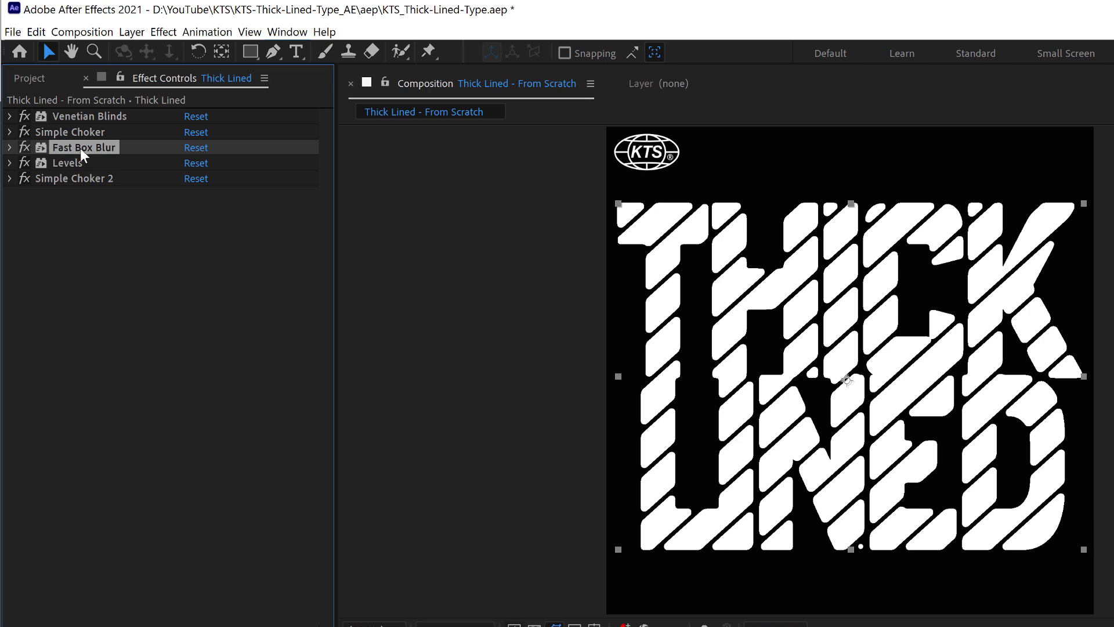
left_click(73, 163)
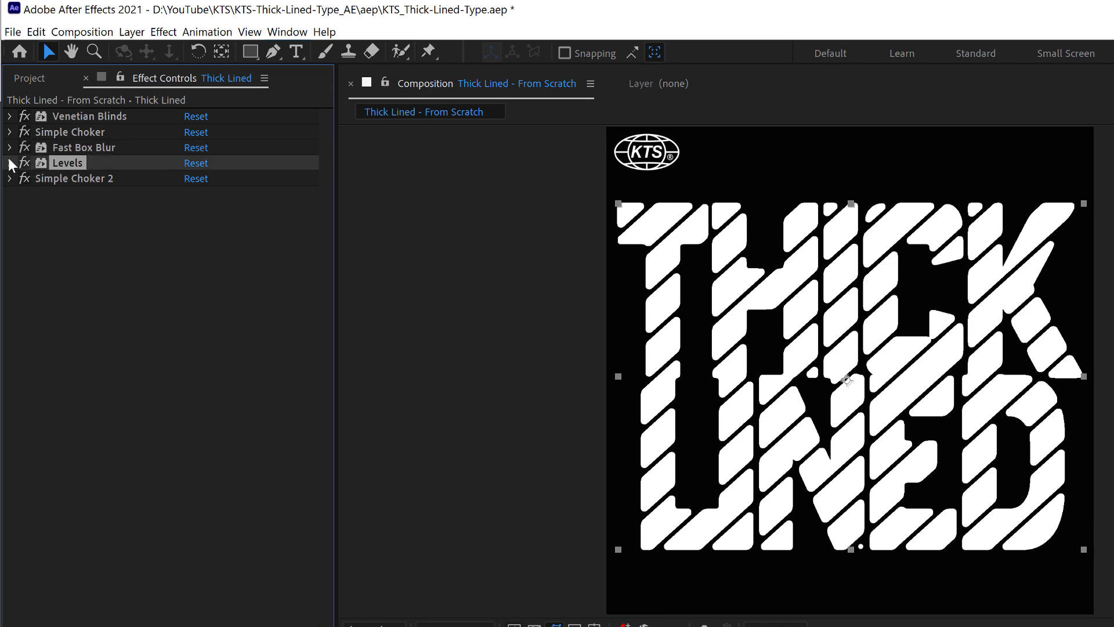
left_click(10, 163)
left_click(214, 184)
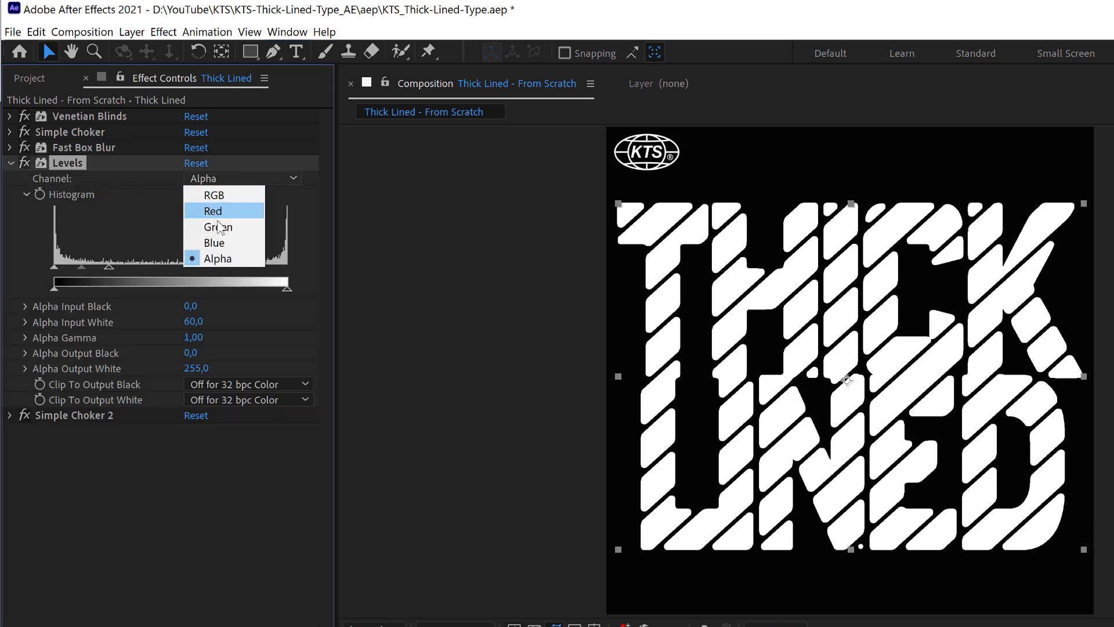
left_click(12, 163)
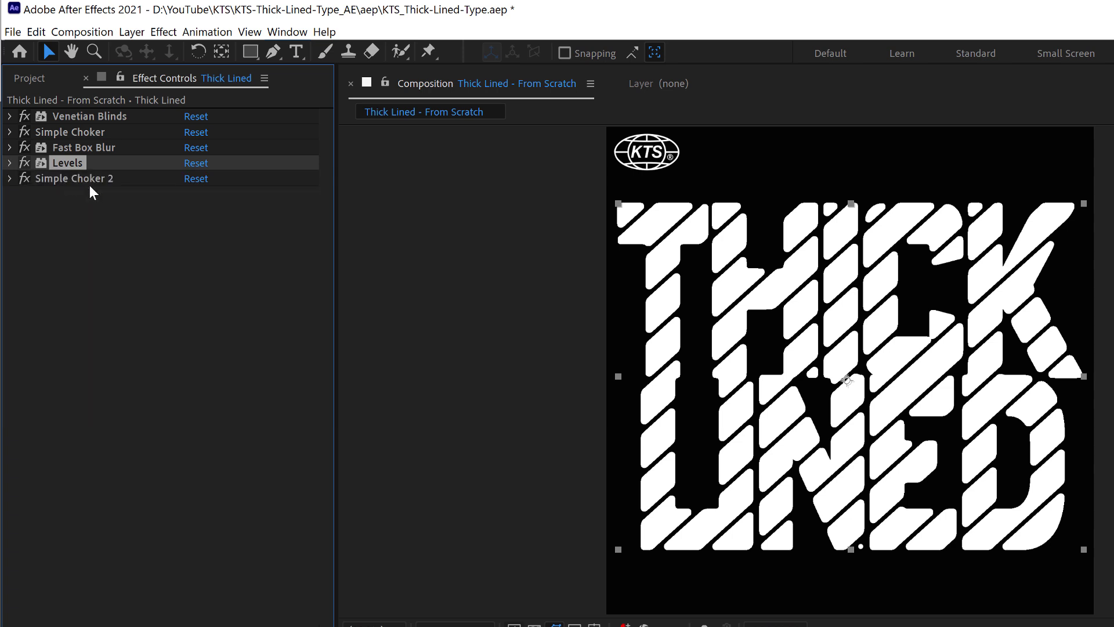
left_click(72, 180)
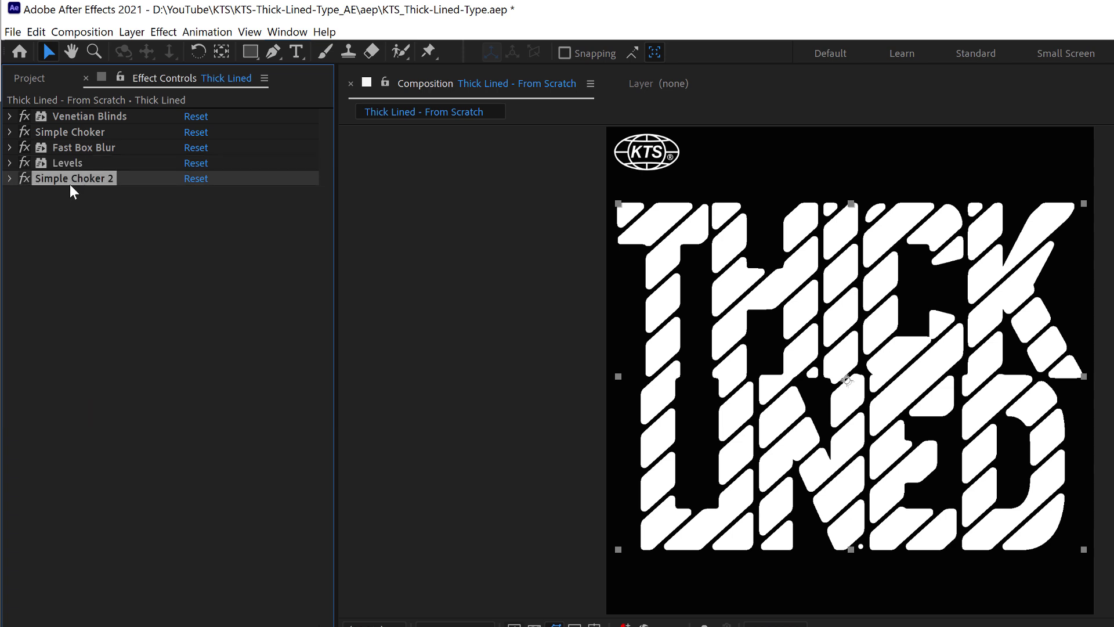
Step: Switch off Simple Choker 2, Levels, Fast Box Blur, Simple Choker and Venetian Blinds
left_click(25, 179)
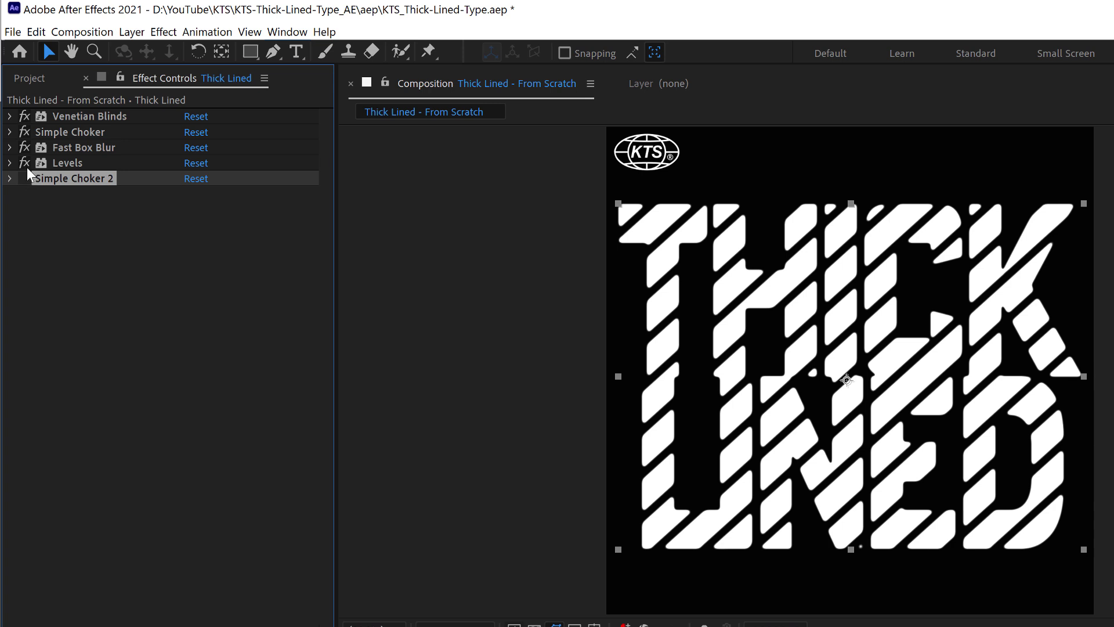
left_click(24, 163)
left_click(24, 148)
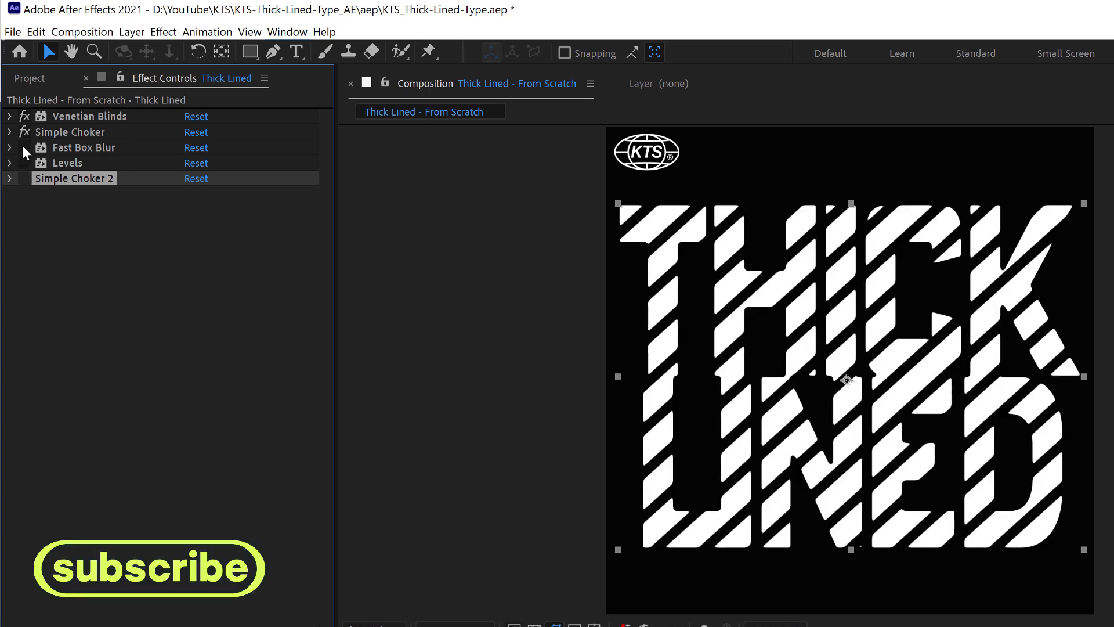
left_click(24, 132)
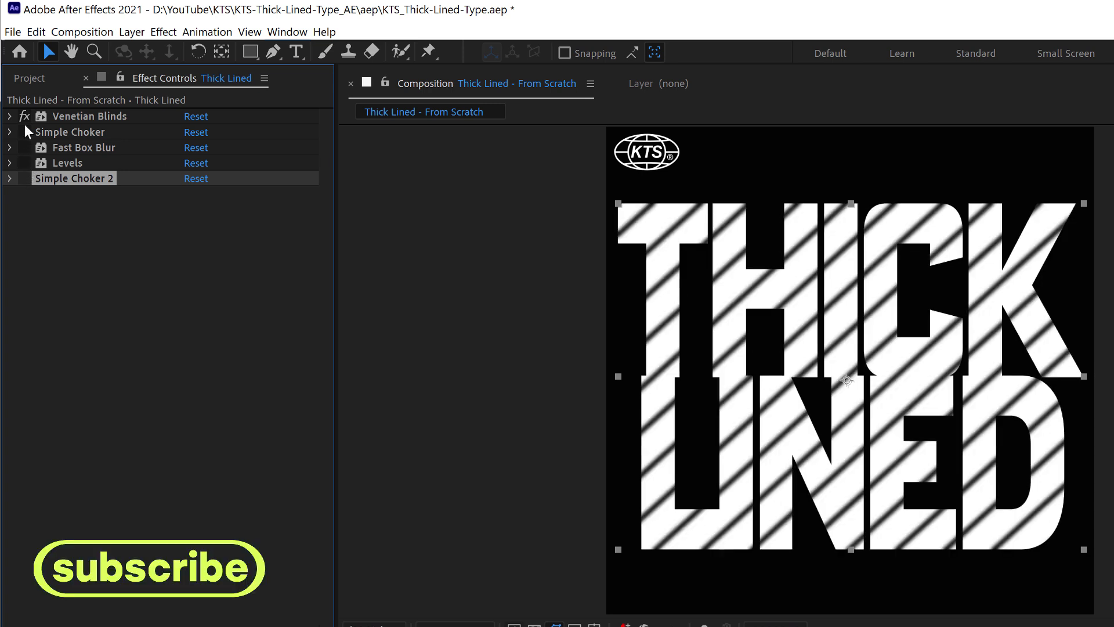
left_click(24, 116)
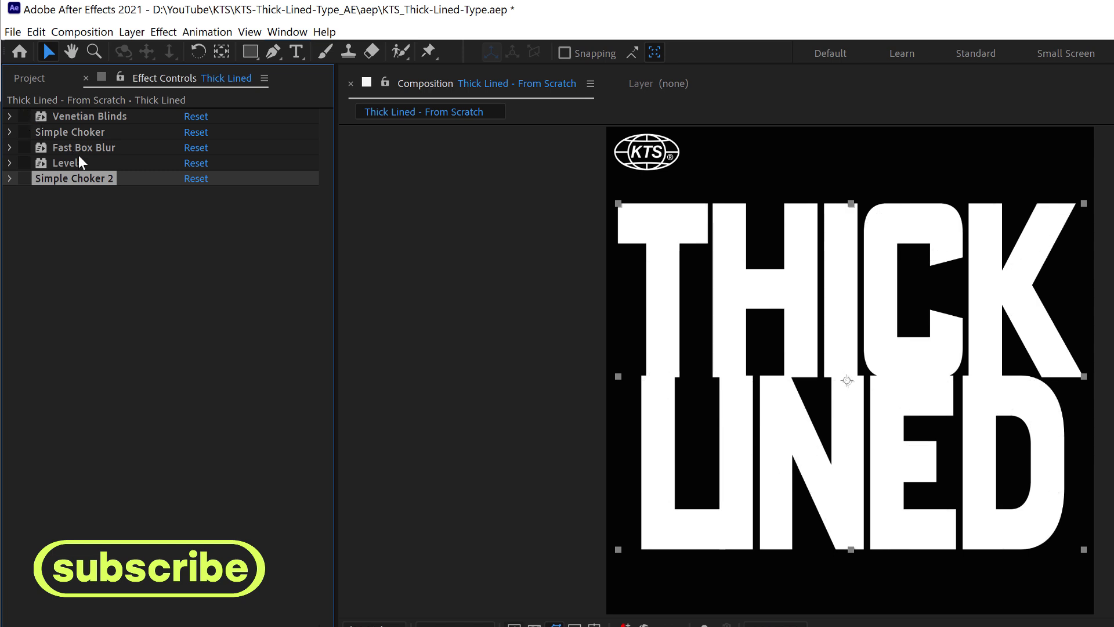